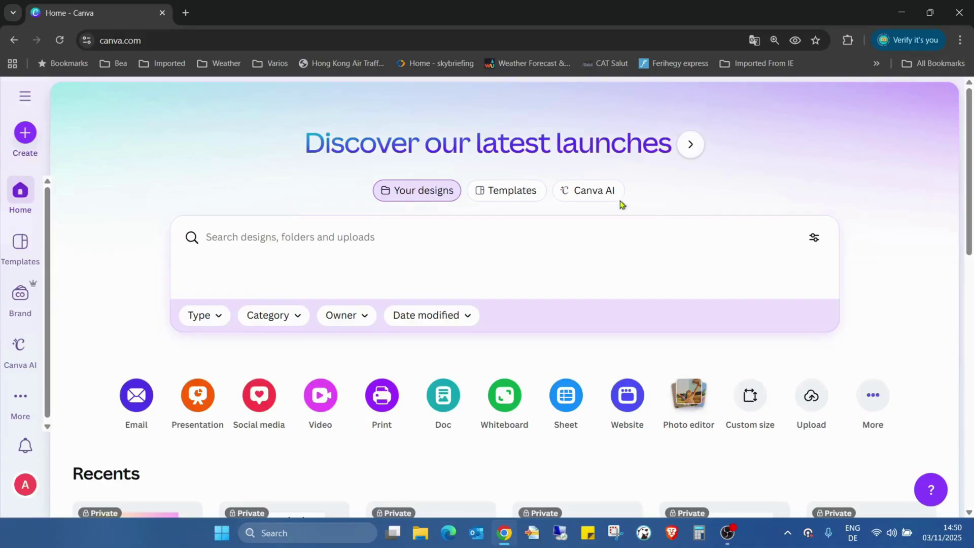
Switch Canva AI to Code mode for the prompt
click(602, 192)
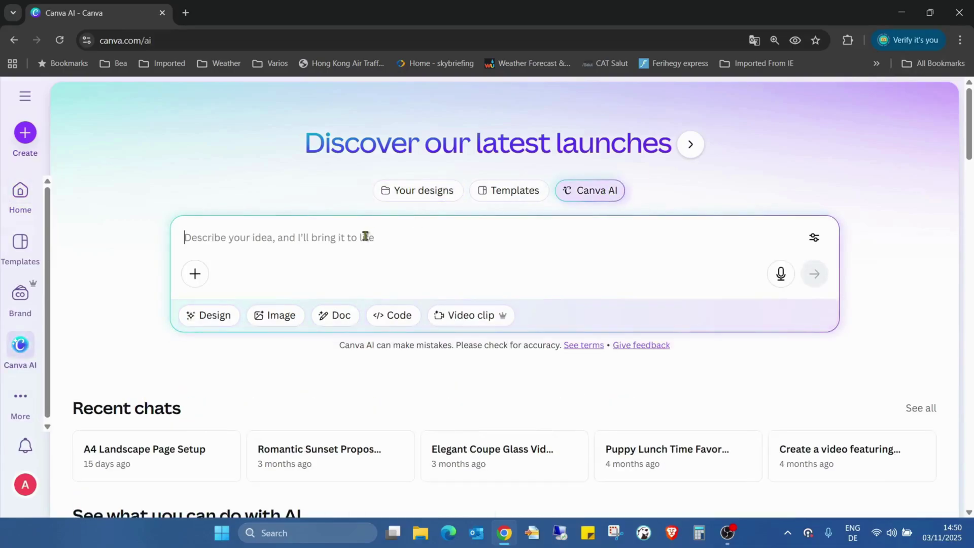
click(390, 319)
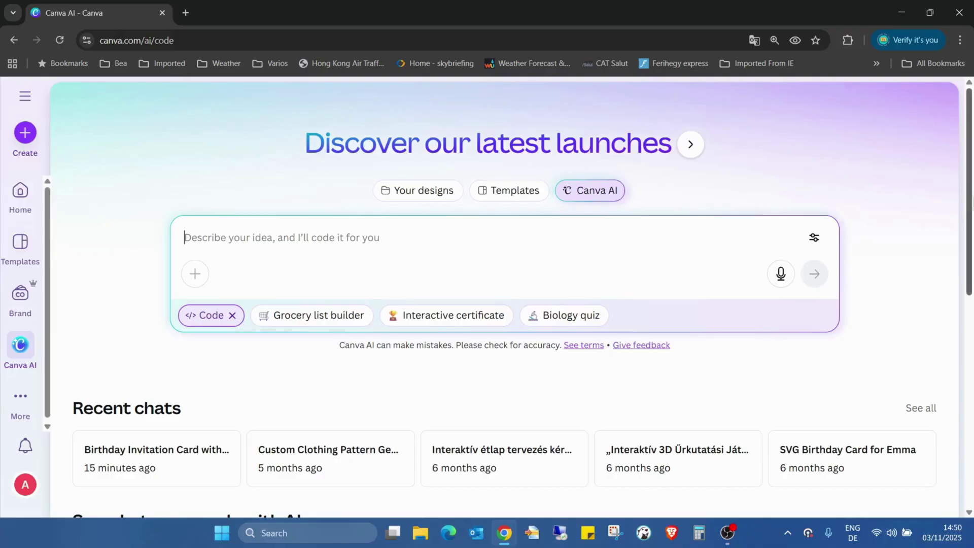
scroll(211, 252, down, 3)
scroll(187, 376, up, 1)
scroll(186, 375, up, 1)
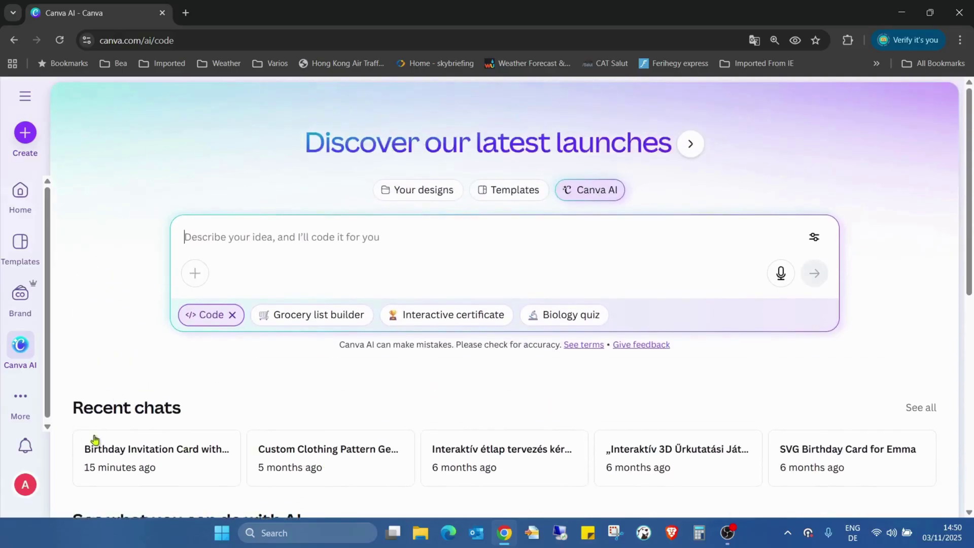
Open the chat history sidebar listing today's and earlier AI conversations
click(926, 408)
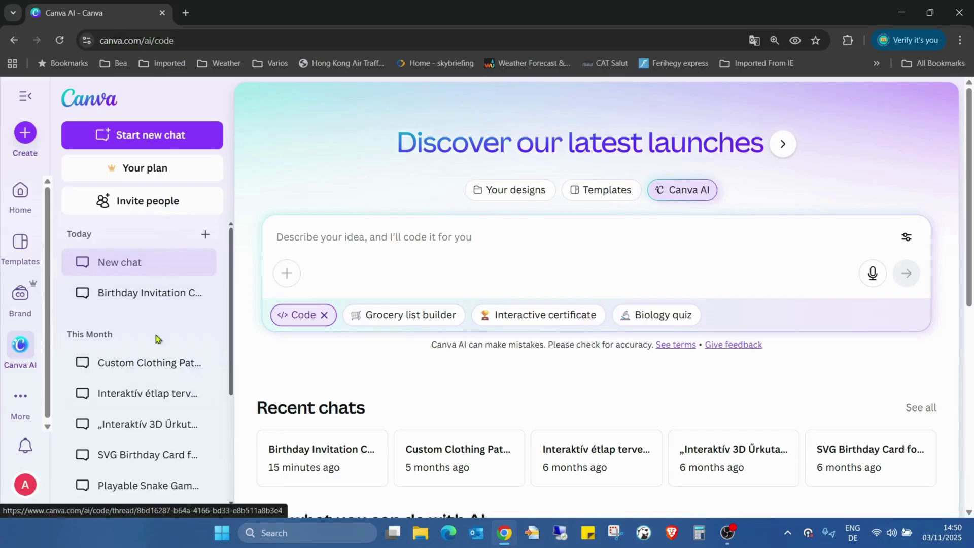
scroll(151, 386, down, 3)
scroll(153, 383, up, 3)
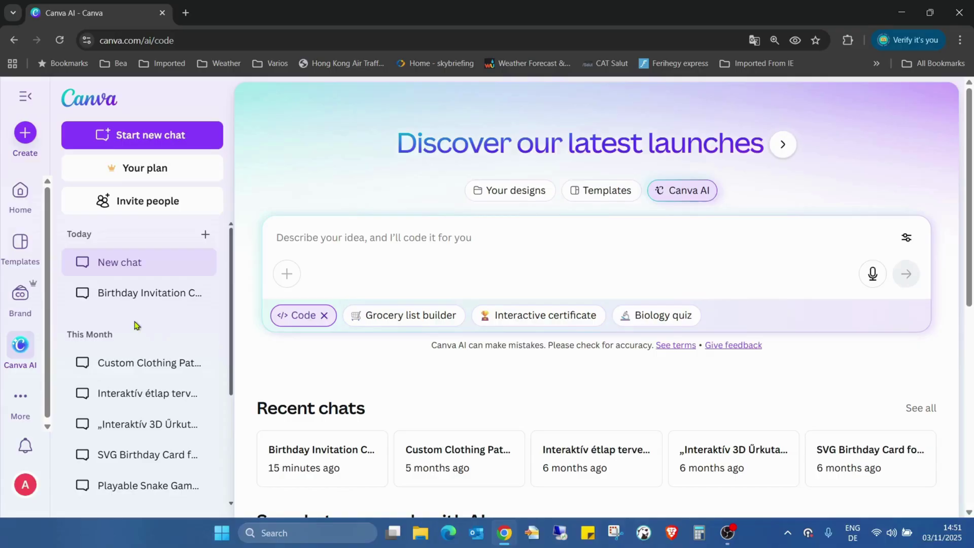
Reopen the 'Birthday Invitation Card with Food & Drink Options' chat and review its Versions 1 to 3
click(151, 294)
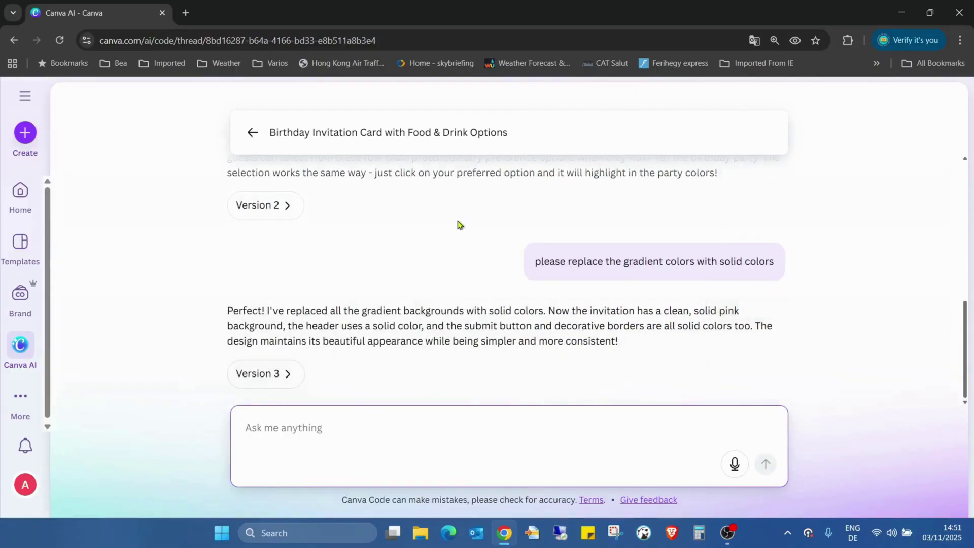
scroll(458, 228, up, 10)
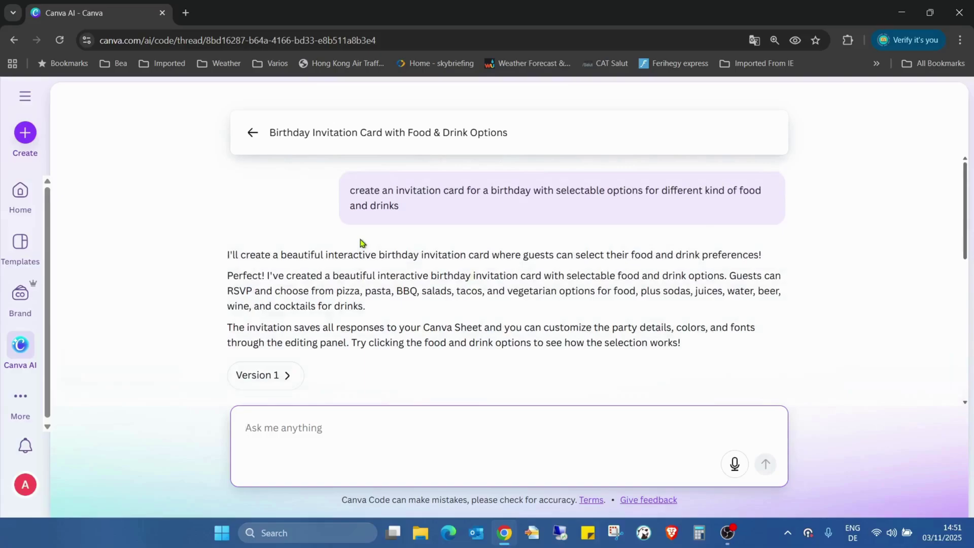
scroll(350, 256, down, 1)
scroll(385, 273, up, 1)
scroll(309, 350, down, 10)
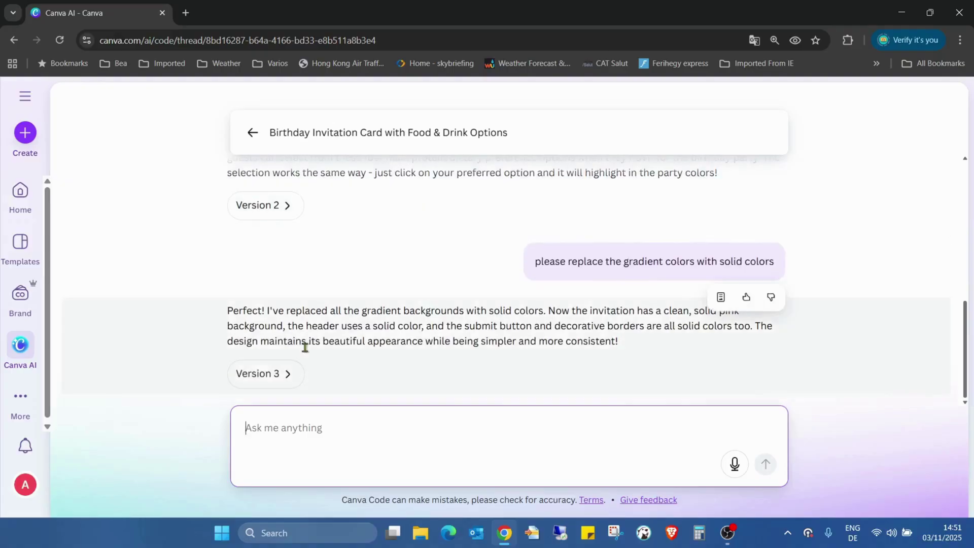
scroll(350, 348, up, 10)
scroll(761, 279, down, 5)
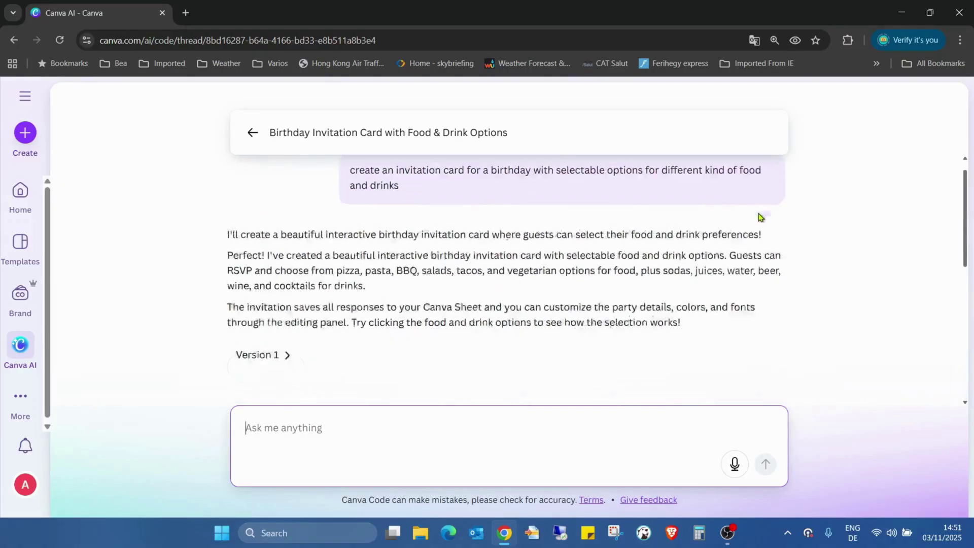
scroll(883, 282, down, 1)
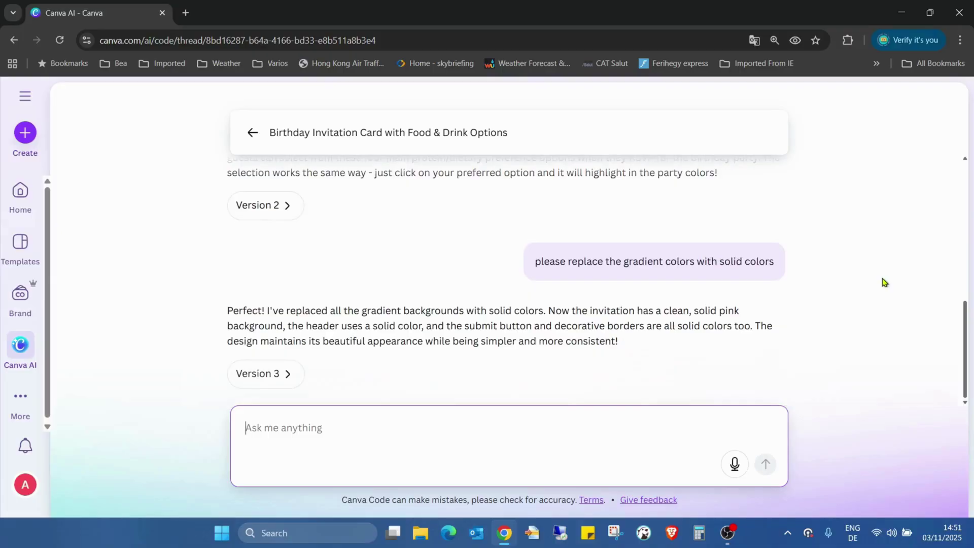
scroll(883, 282, up, 10)
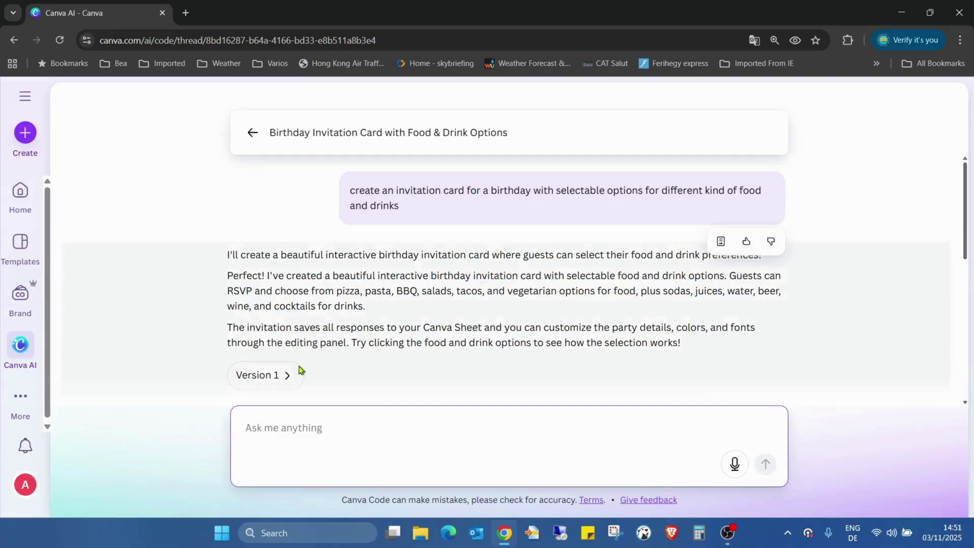
Load Version 1 in the preview and scroll down to its RSVP & Food Preferences form
click(287, 376)
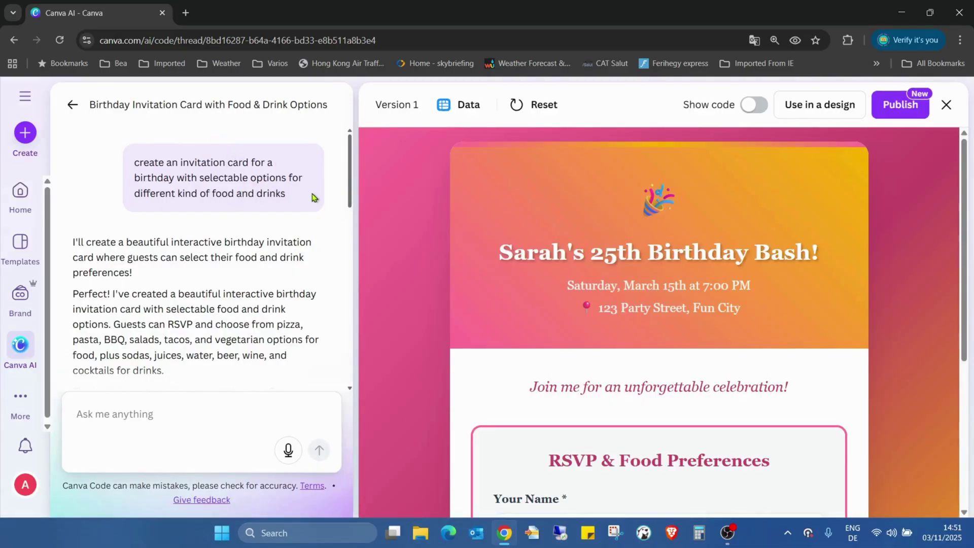
scroll(670, 256, down, 3)
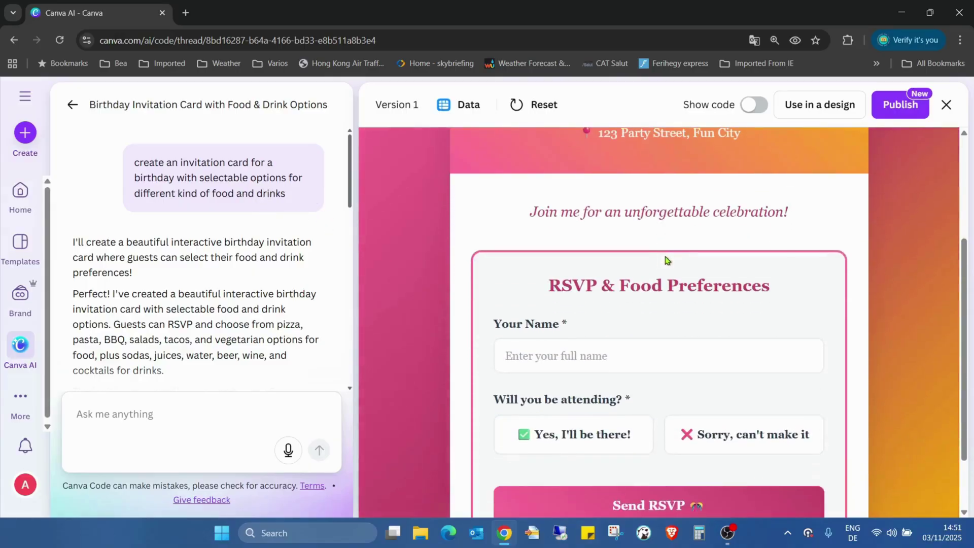
scroll(751, 235, down, 2)
scroll(796, 235, up, 5)
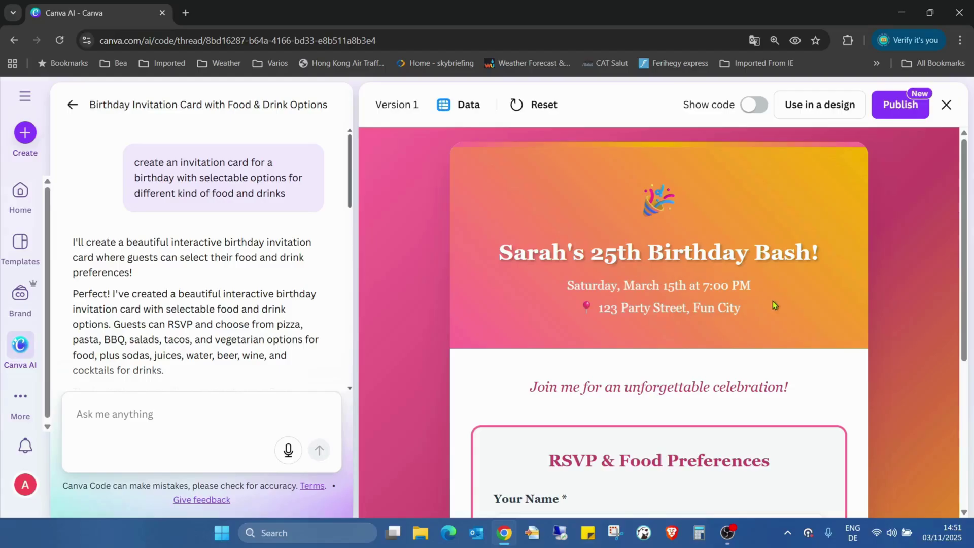
scroll(864, 220, down, 4)
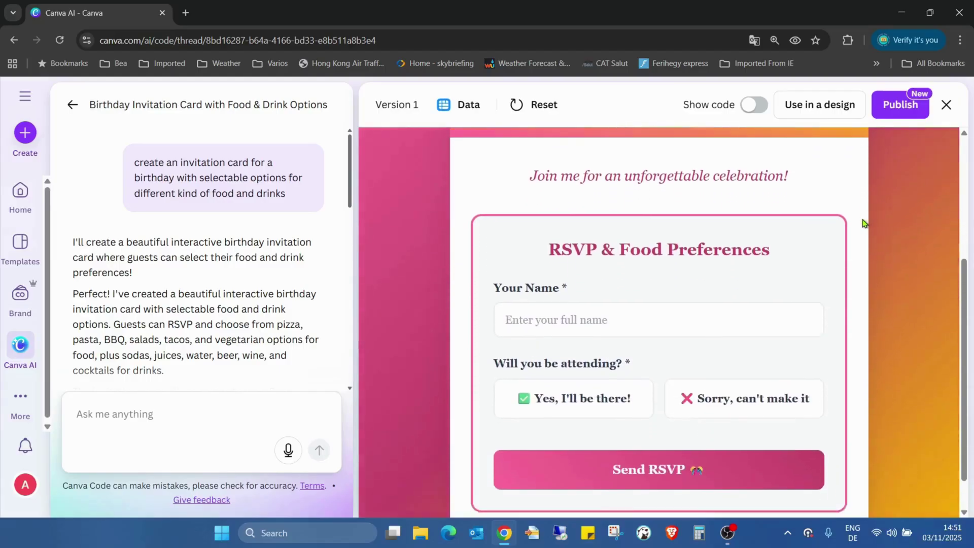
Send a test RSVP with a test name, attending, Pizza, Soda and 'nut' as dietary restriction
click(654, 285)
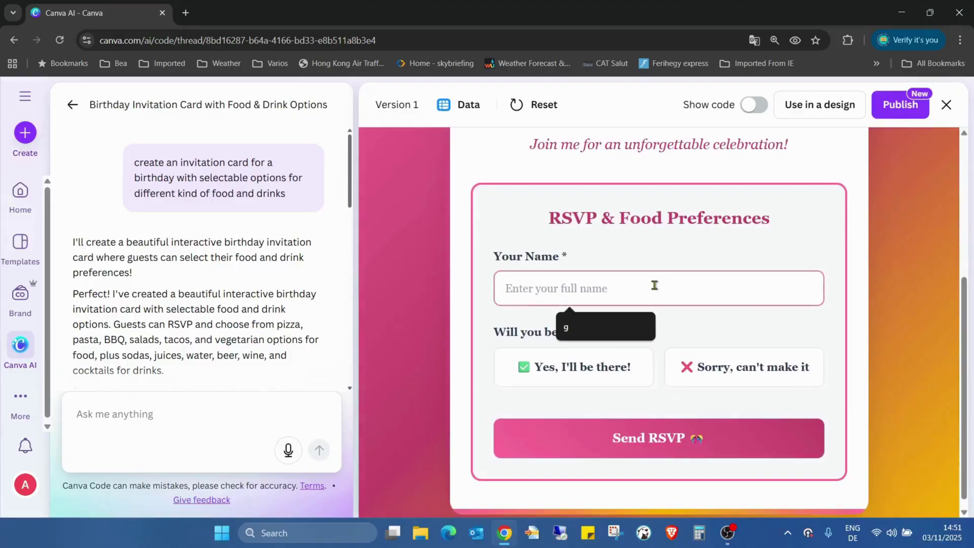
text(f)
click(598, 367)
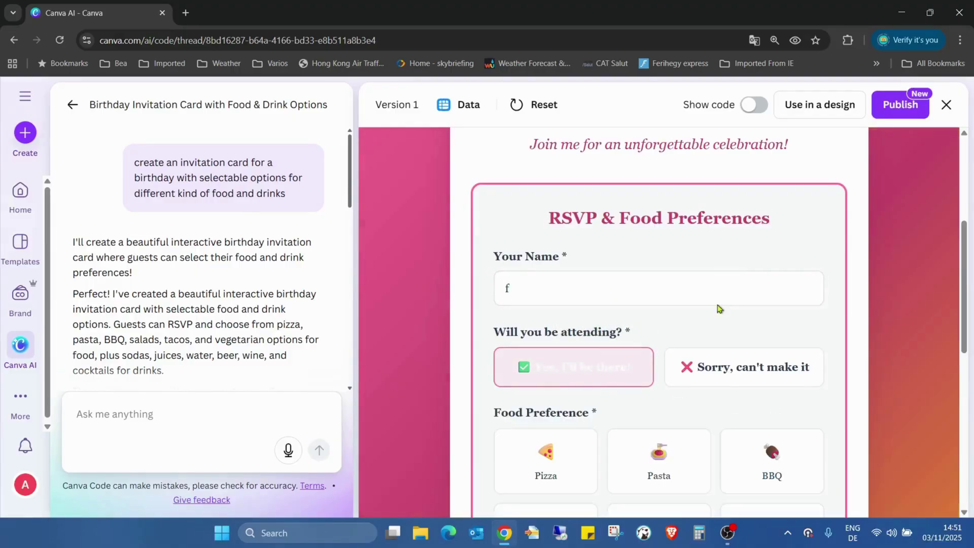
scroll(727, 298, down, 3)
scroll(746, 249, down, 1)
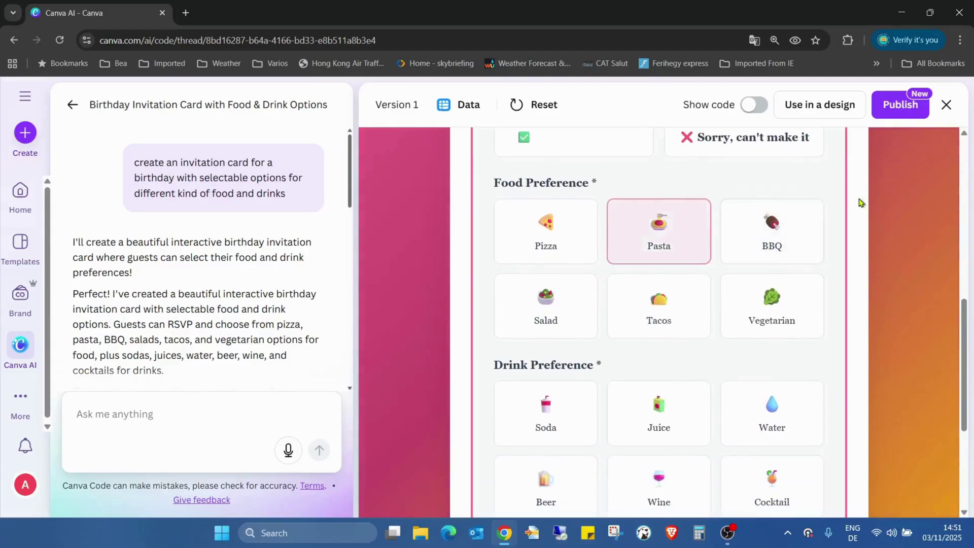
click(584, 260)
scroll(587, 274, down, 3)
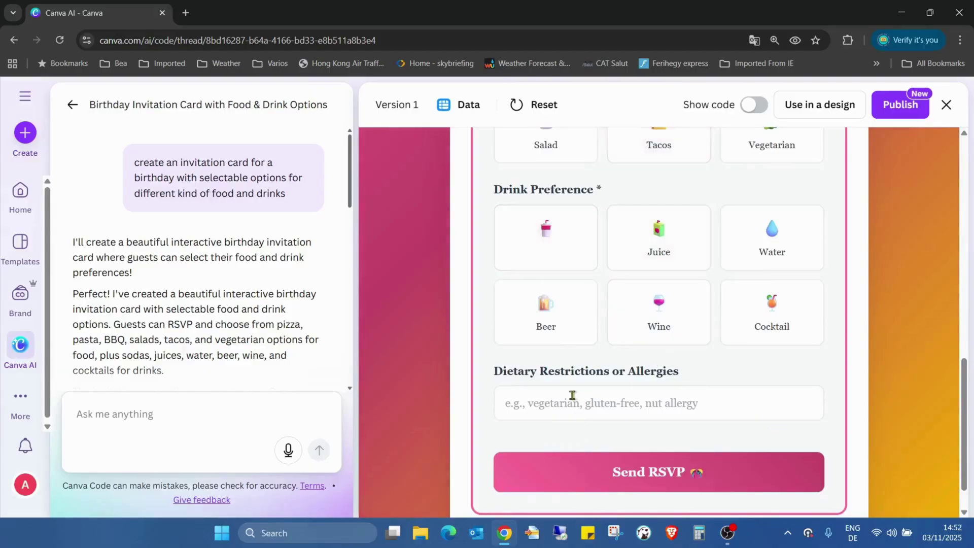
click(779, 409)
text(nut)
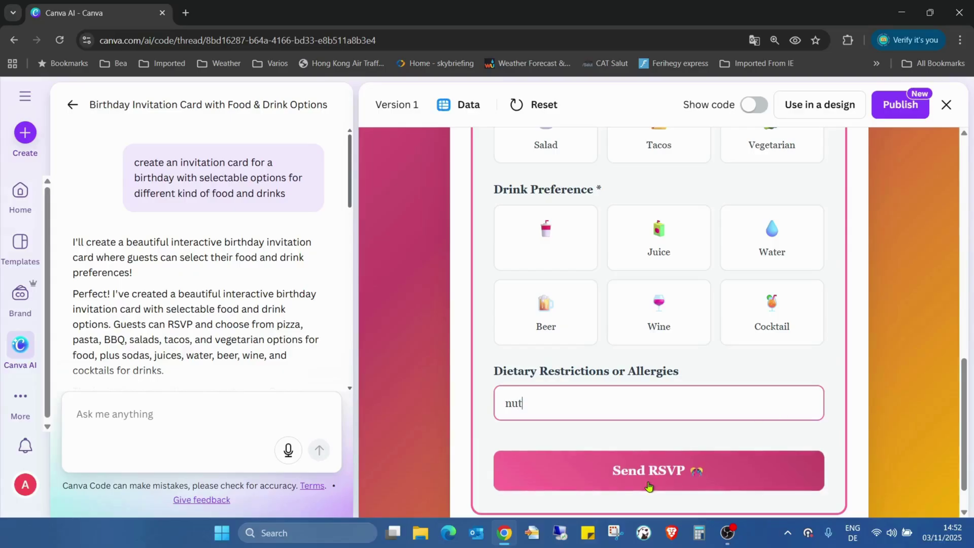
click(648, 487)
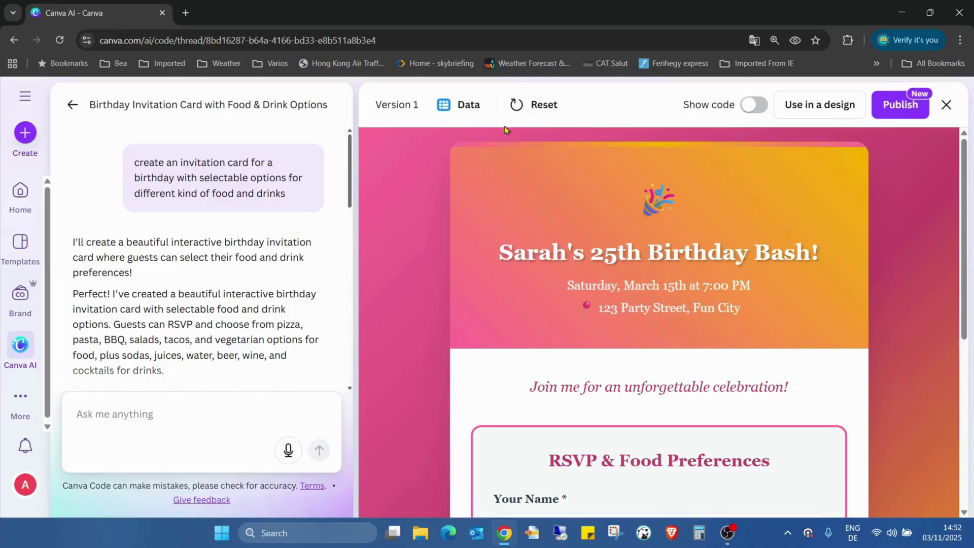
Open the Birthday Invitation RSVP v1 sheet and confirm row 2 holds pizza, soda, nut, TRUE
click(455, 106)
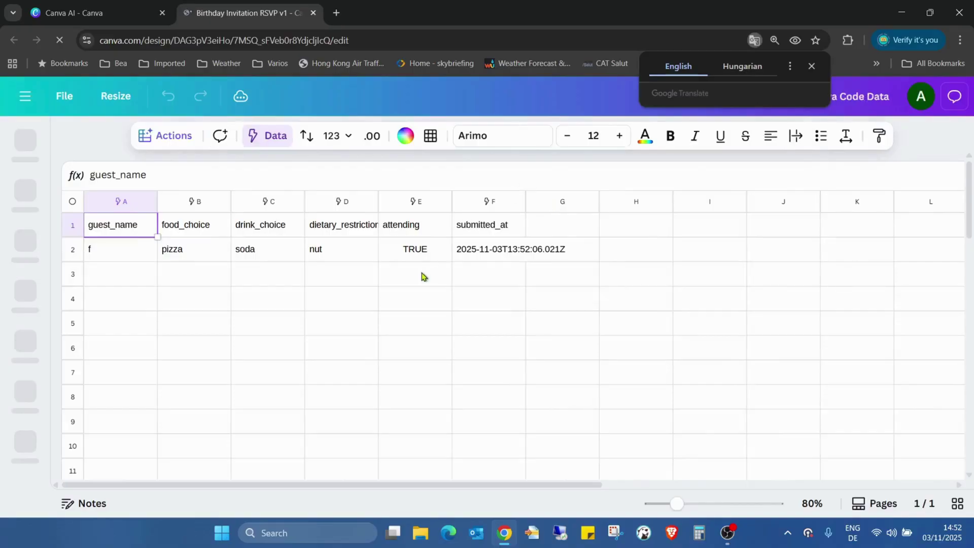
click(392, 303)
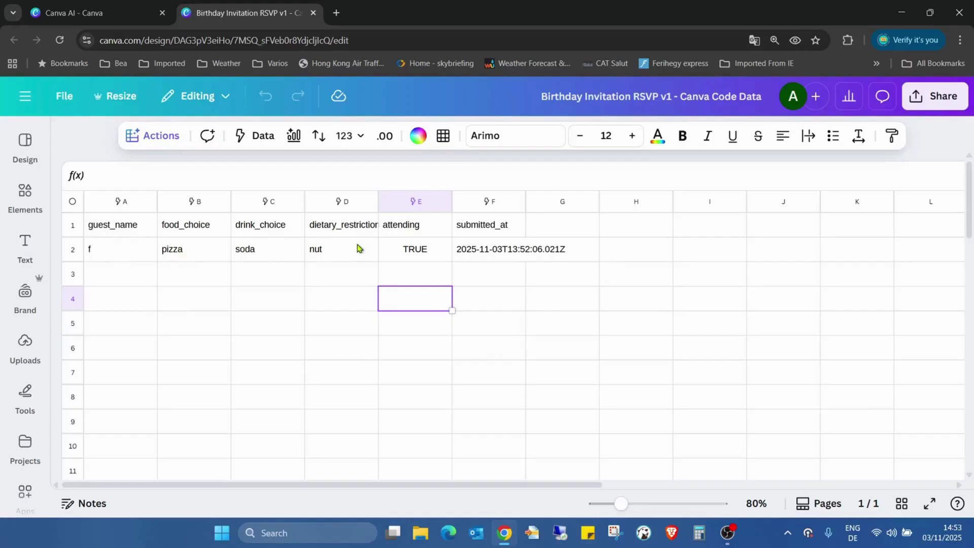
click(117, 279)
click(124, 257)
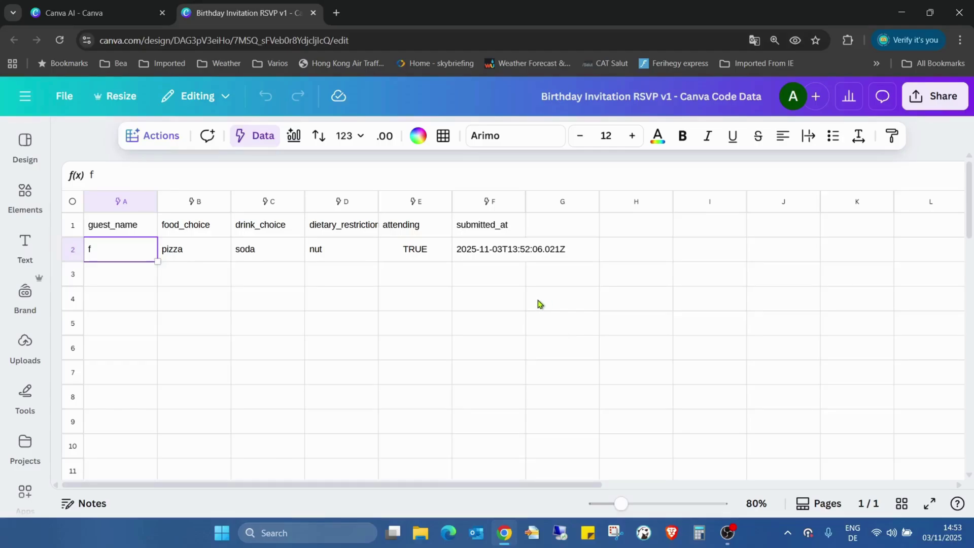
Return to the code thread and preview Version 3, the solid pink invitation
click(313, 13)
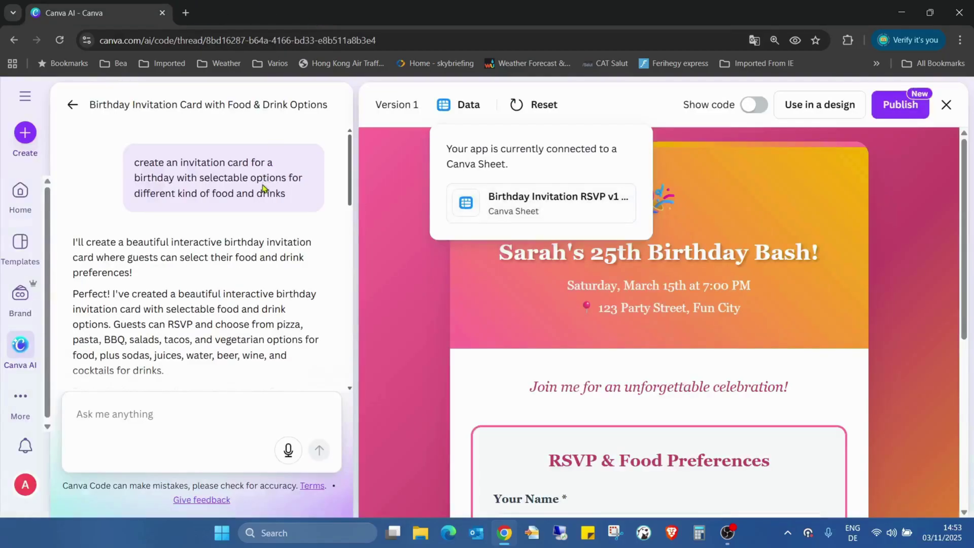
scroll(258, 181, down, 15)
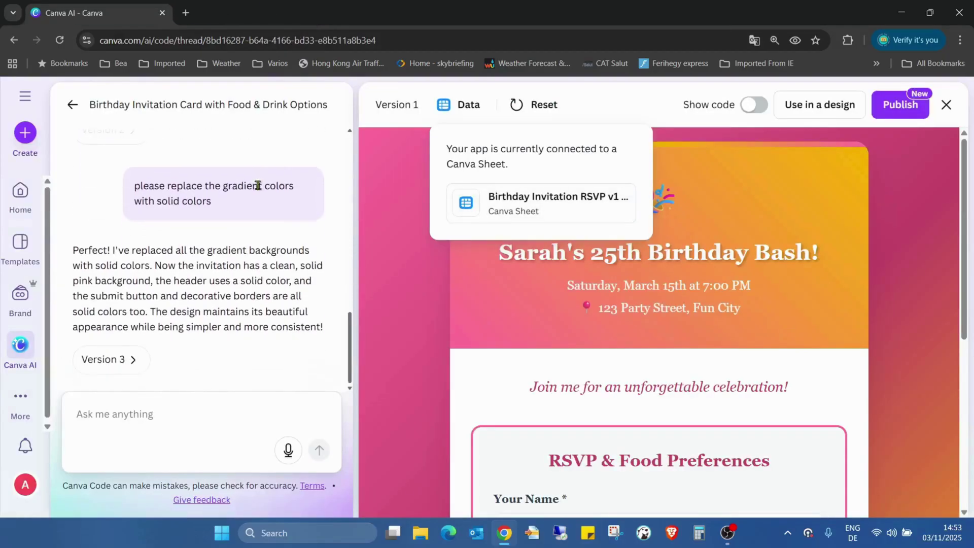
scroll(245, 231, up, 1)
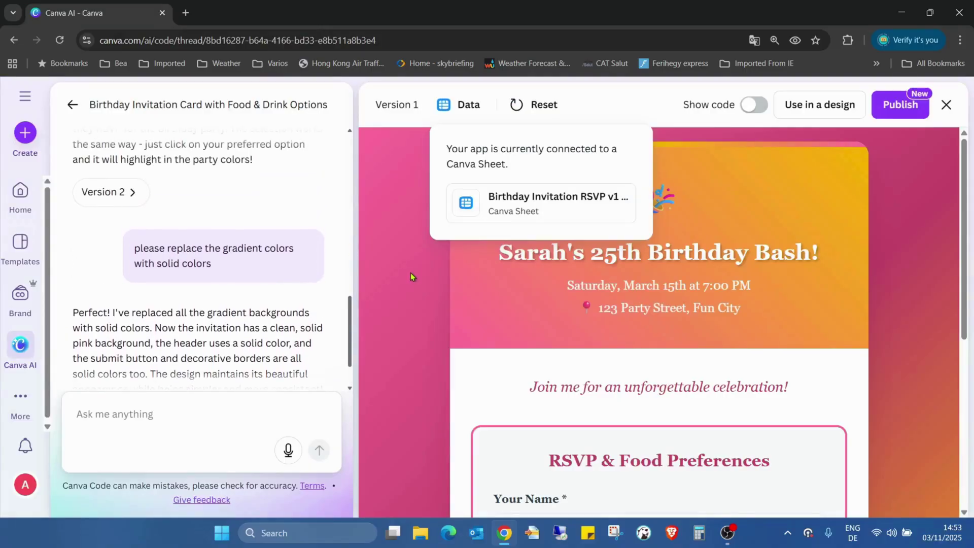
scroll(272, 272, down, 1)
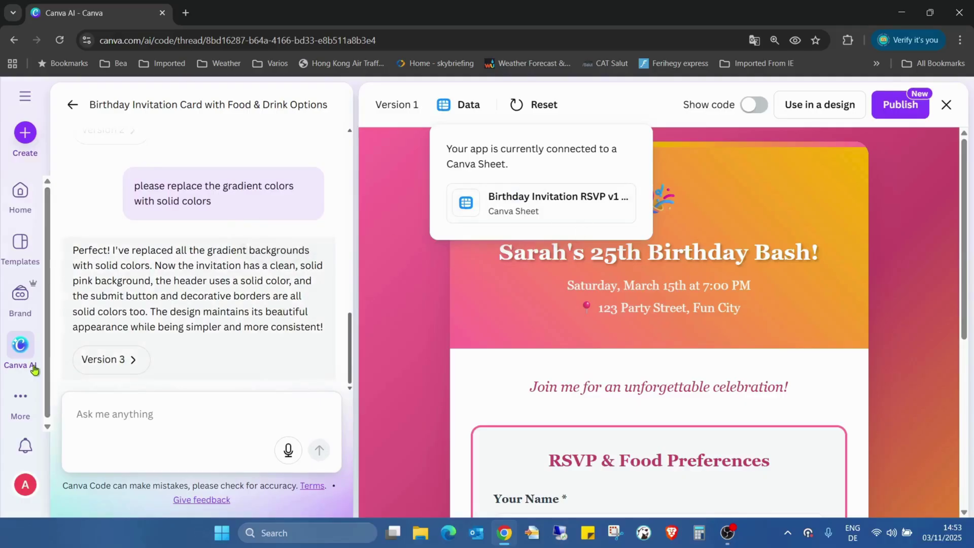
click(114, 373)
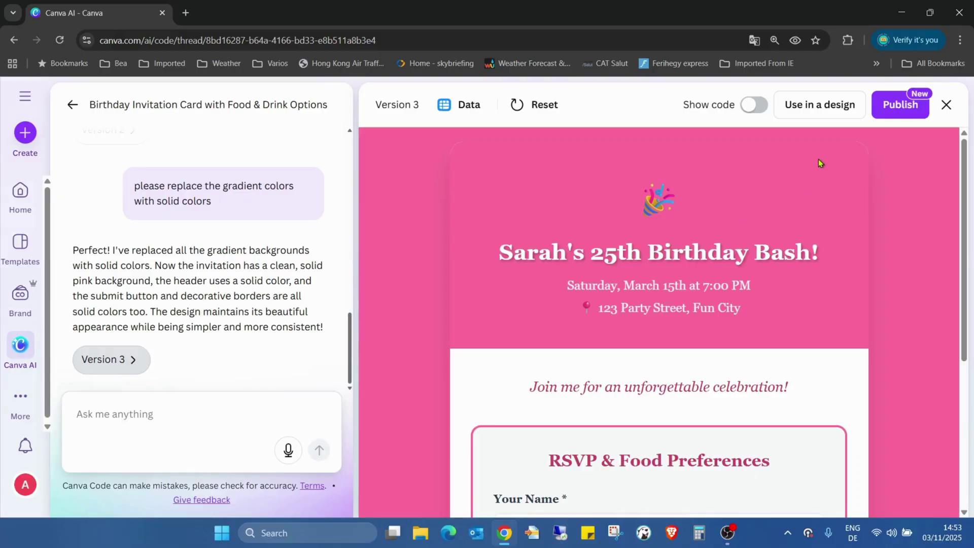
Use Version 3 in a new Website design and select the embedded invitation
click(817, 112)
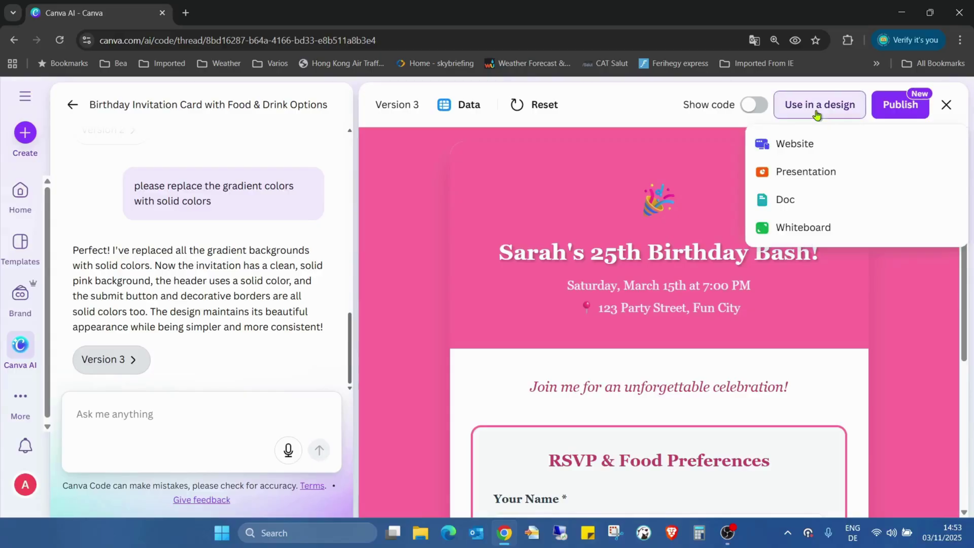
click(807, 144)
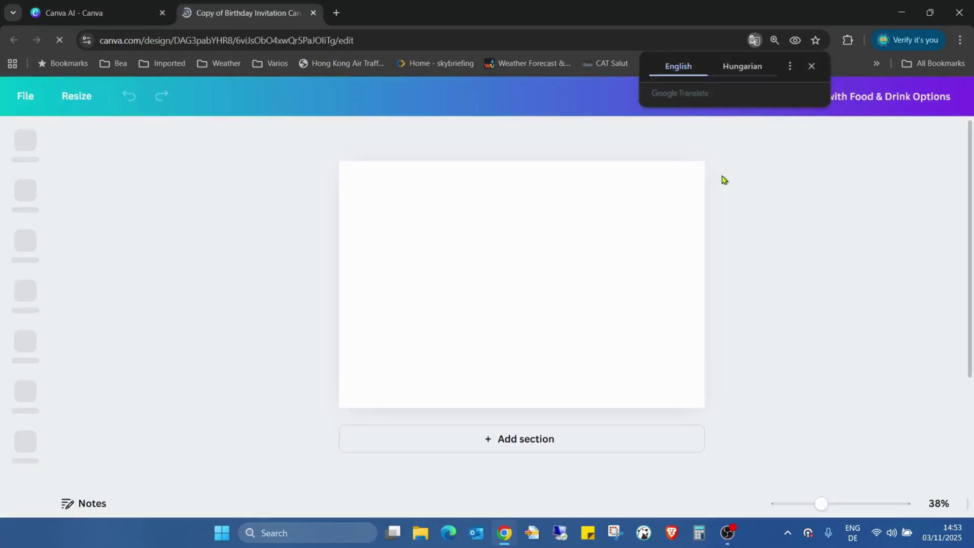
click(626, 214)
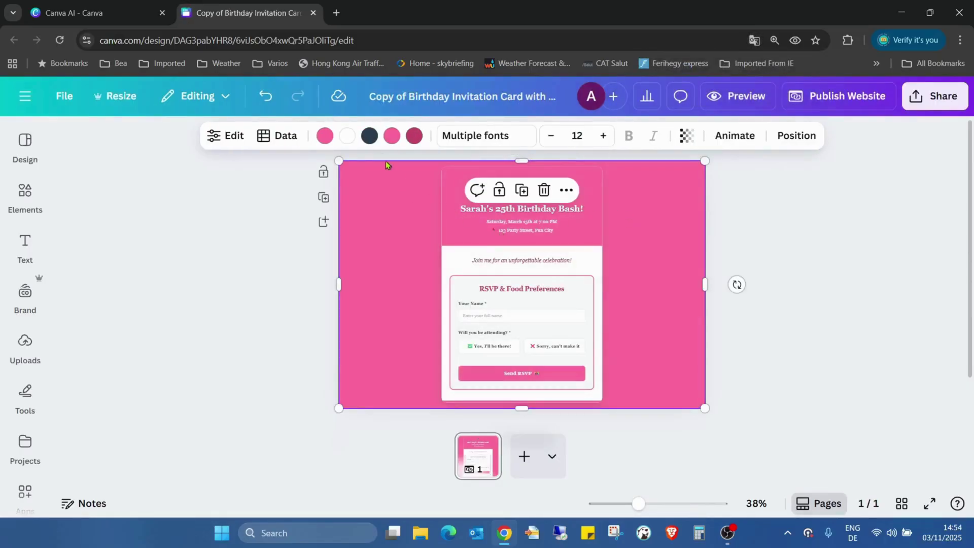
Recolour the invitation's pinks to violet, dark blue and light blue from the default palette
click(332, 140)
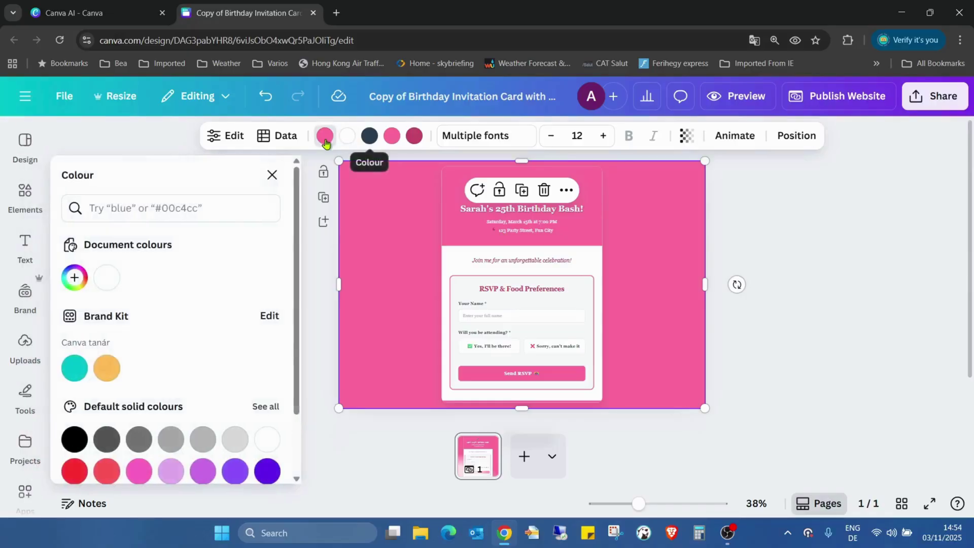
scroll(265, 393, down, 2)
click(266, 395)
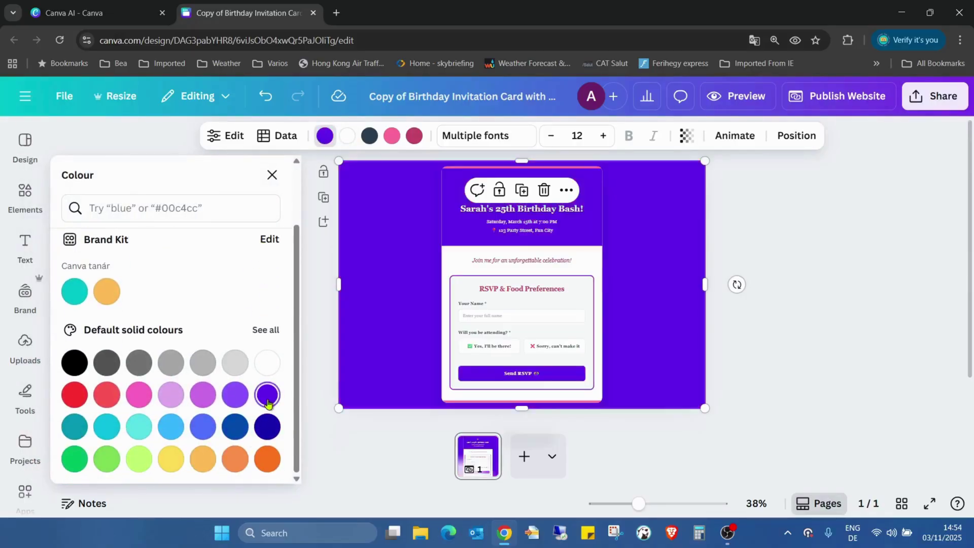
click(399, 145)
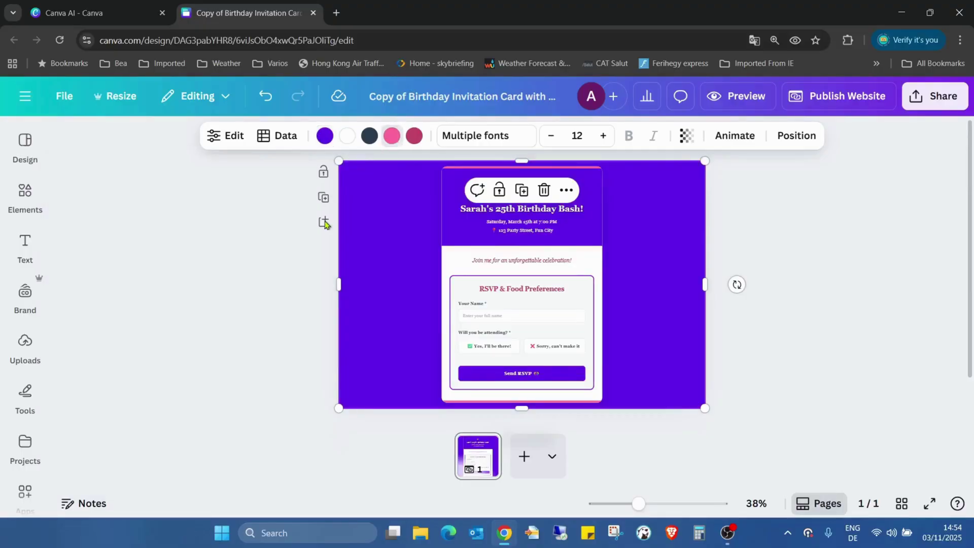
click(401, 137)
scroll(235, 327, down, 2)
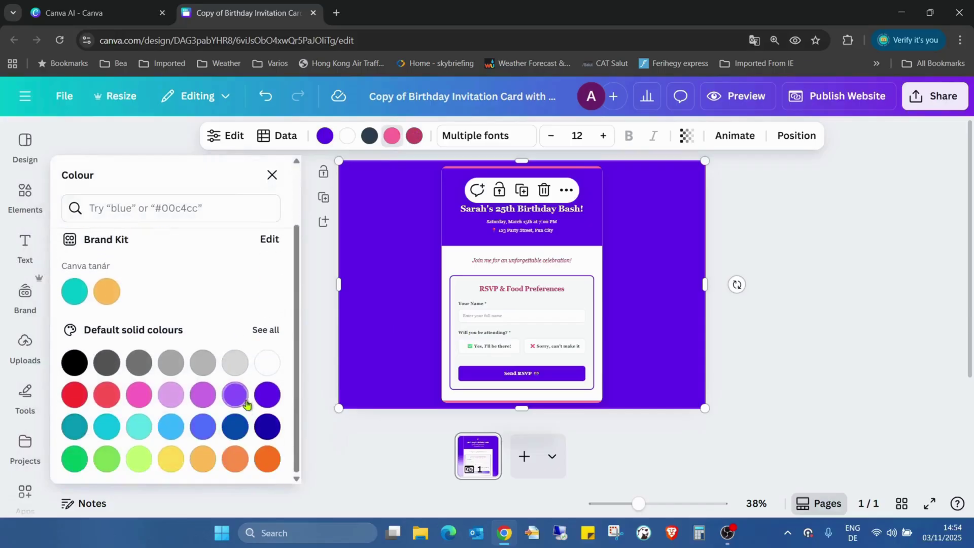
click(236, 426)
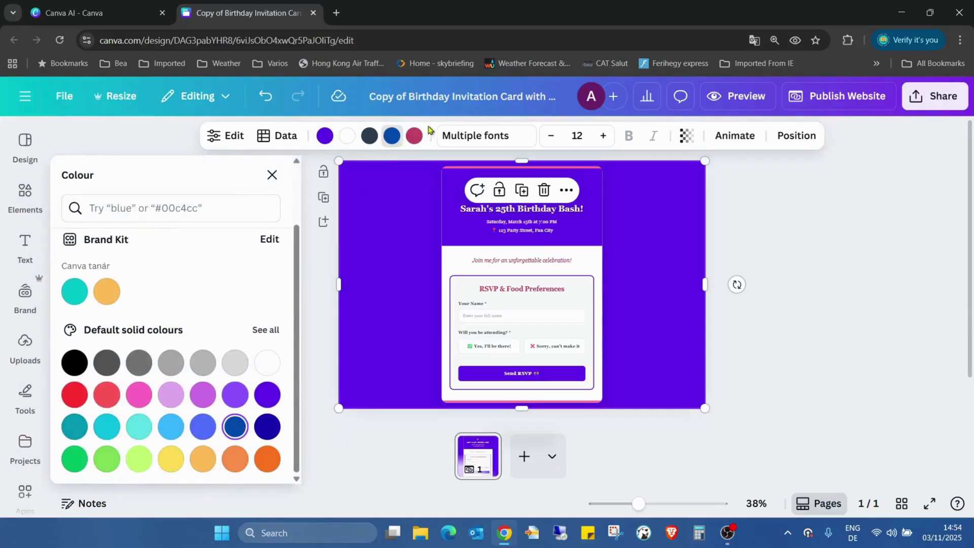
click(414, 137)
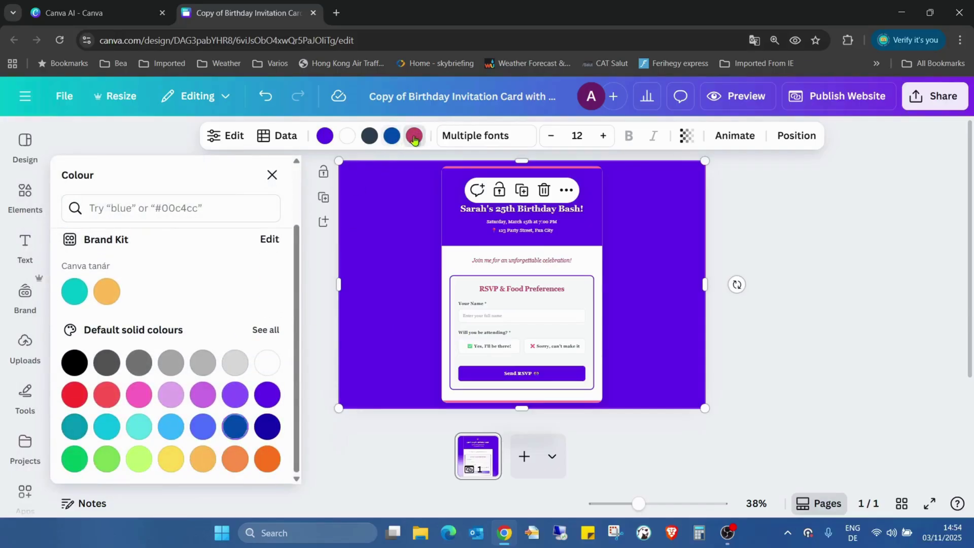
click(175, 427)
key(Escape)
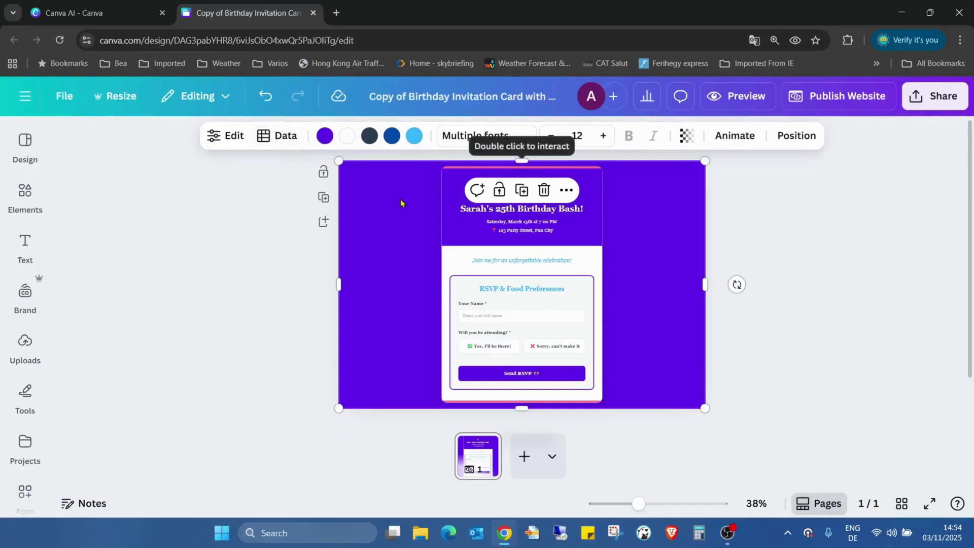
In Invitation Details, replace the title's name with the host's name for the 25th Birthday Bash
click(234, 139)
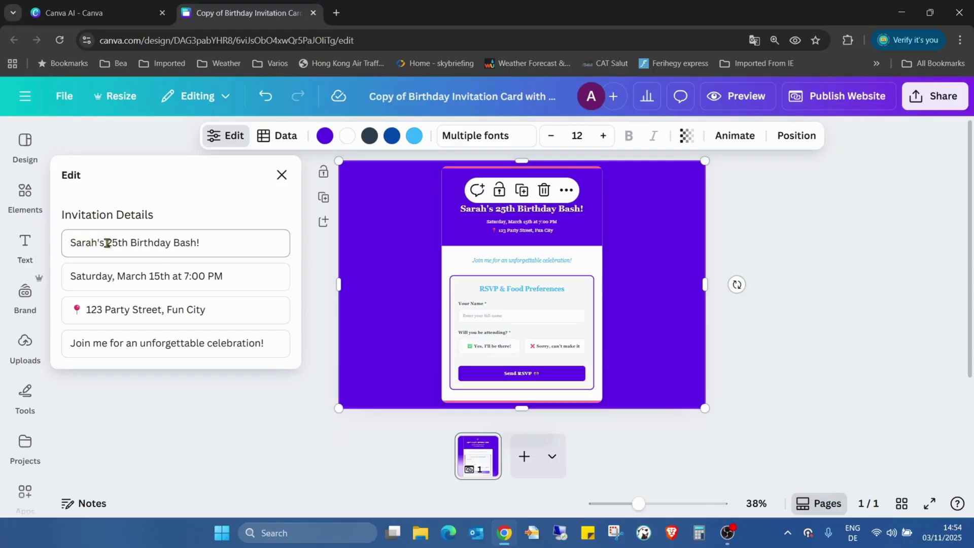
drag(97, 242, 70, 245)
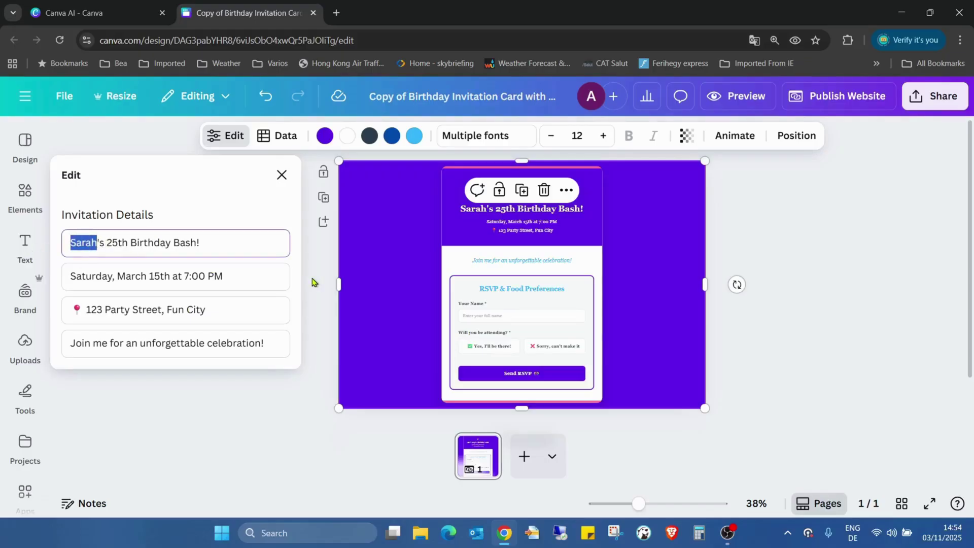
text(Andras)
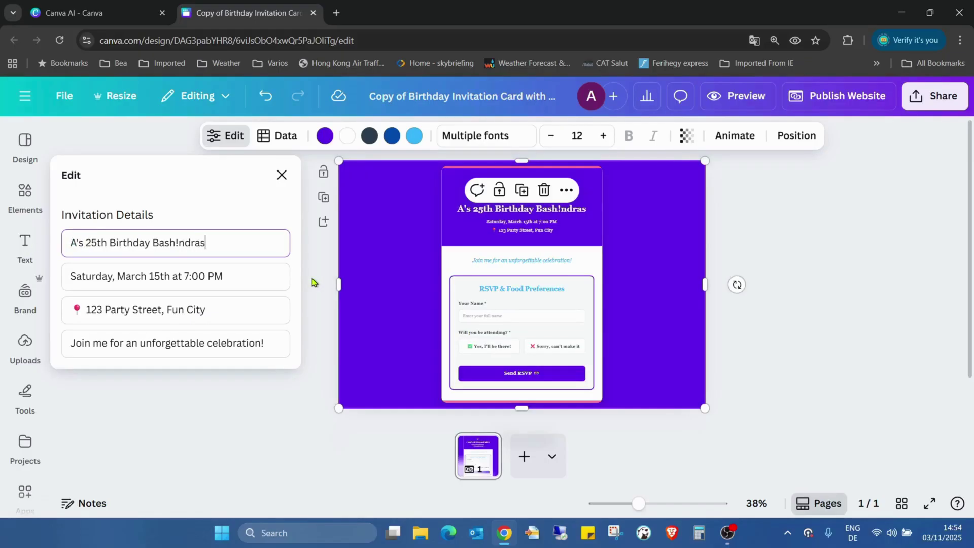
key(BackSpace)
key(BackSpace)
key(BackSpace)
key(BackSpace)
key(BackSpace)
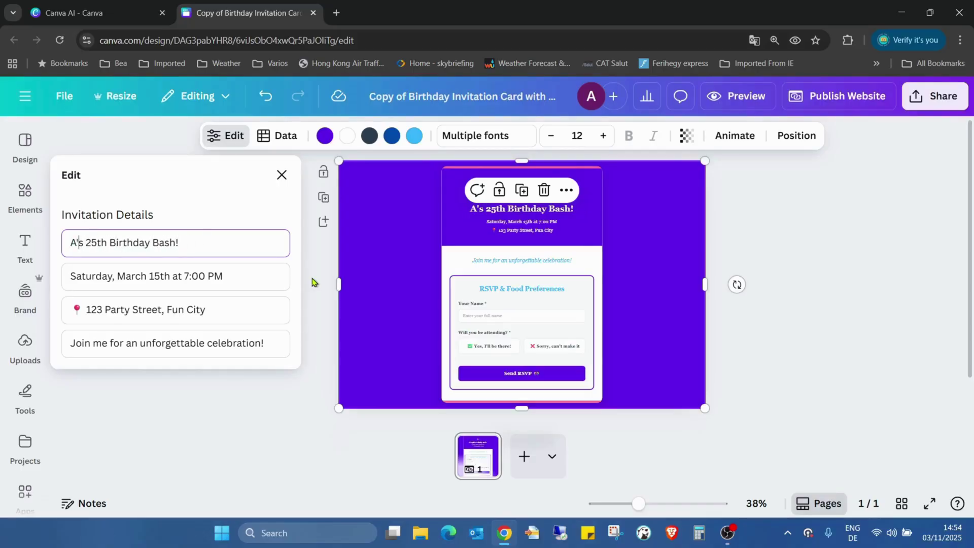
key(Left)
text(ndras)
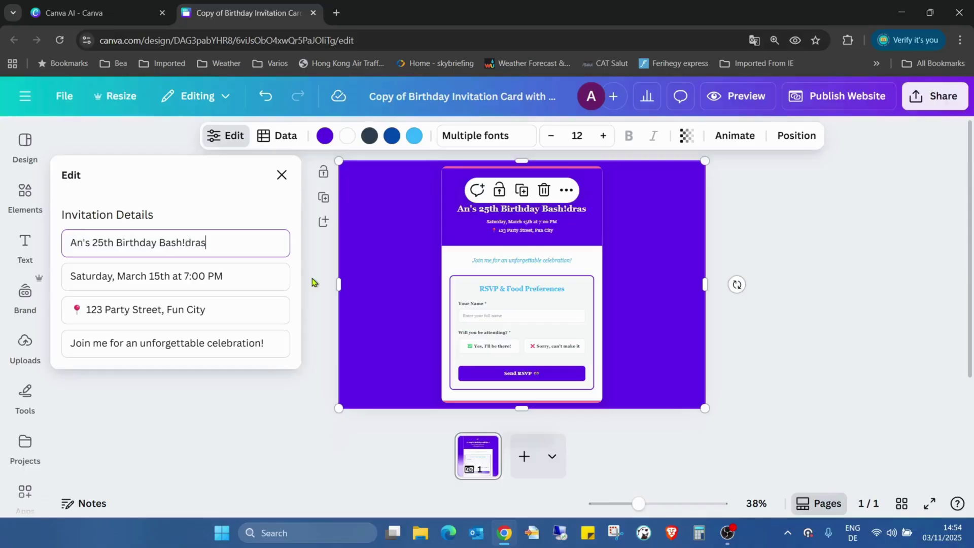
key(BackSpace)
key(BackSpace)
key(BackSpace)
key(BackSpace)
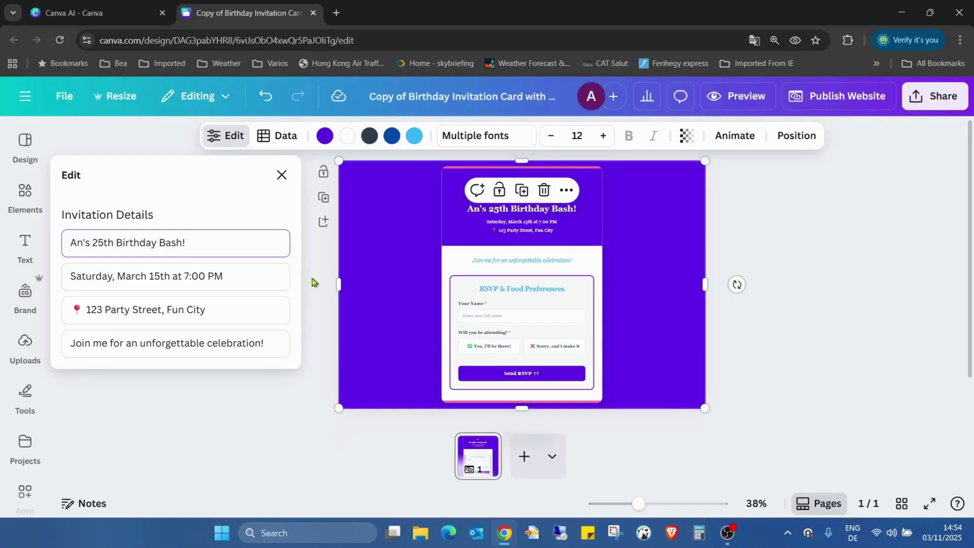
key(Left)
key(Left)
key(Left)
key(Left)
key(Left)
key(Left)
key(Left)
key(Left)
key(Left)
key(Left)
key(Left)
key(Left)
key(Left)
key(Left)
key(Left)
key(Left)
key(Left)
key(Left)
key(Left)
key(Left)
text(d)
key(End)
key(Left)
key(Left)
key(Left)
key(Left)
key(Left)
key(Left)
key(Left)
key(Left)
key(Left)
key(Left)
key(Left)
key(Left)
text(e)
key(End)
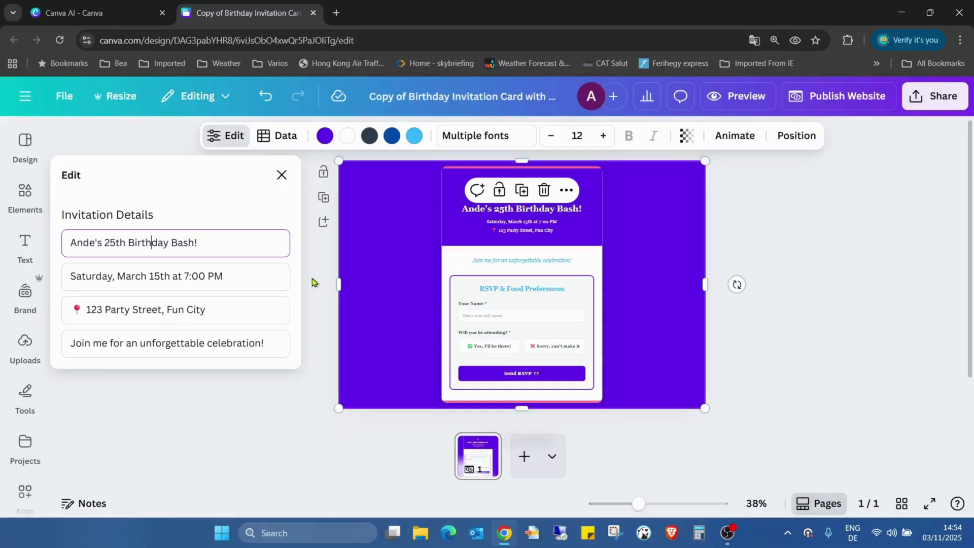
key(Left)
key(Left)
key(Left)
key(Left)
key(Left)
key(Left)
key(Left)
key(Left)
key(Left)
key(Left)
key(Left)
key(Left)
key(BackSpace)
key(End)
text(r)
key(BackSpace)
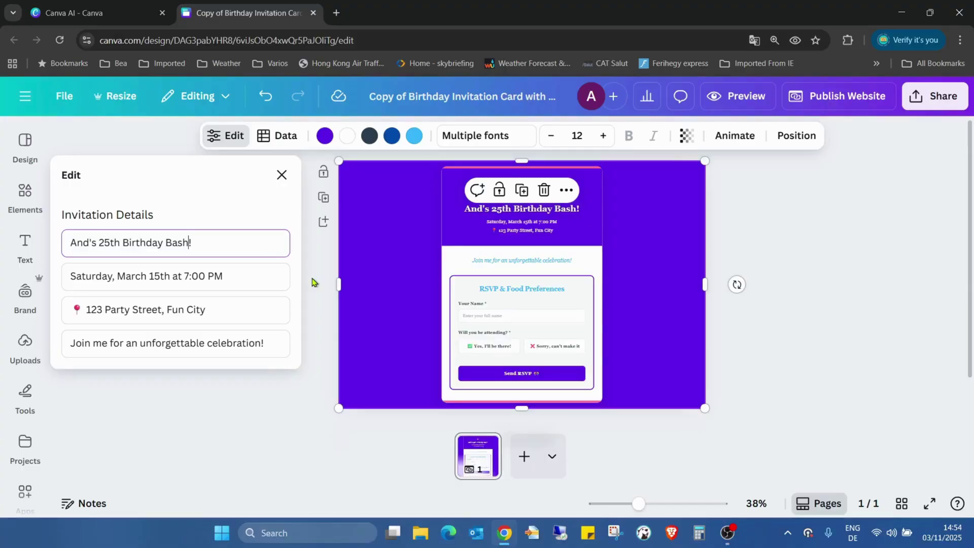
key(Left)
key(Left)
key(Left)
key(Left)
key(Left)
key(Left)
key(Left)
key(Left)
key(Left)
key(Left)
key(Left)
key(Left)
text(r)
key(End)
key(Left)
key(Left)
key(Left)
key(Left)
key(Left)
key(Left)
key(Left)
key(Left)
key(Left)
key(Left)
key(Left)
key(Left)
key(Left)
key(Left)
key(Left)
key(Left)
key(Left)
key(Left)
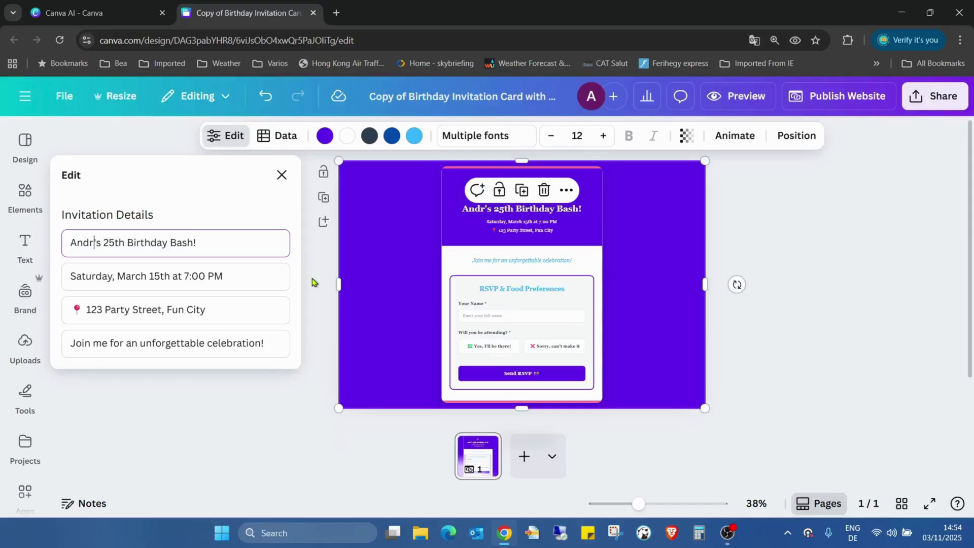
text(a)
key(End)
key(Left)
key(Left)
key(Left)
key(Left)
key(Left)
key(Left)
key(Left)
key(Left)
key(Left)
key(Left)
key(Left)
key(Left)
key(Left)
key(Left)
key(Left)
key(Left)
key(Left)
text(s)
key(End)
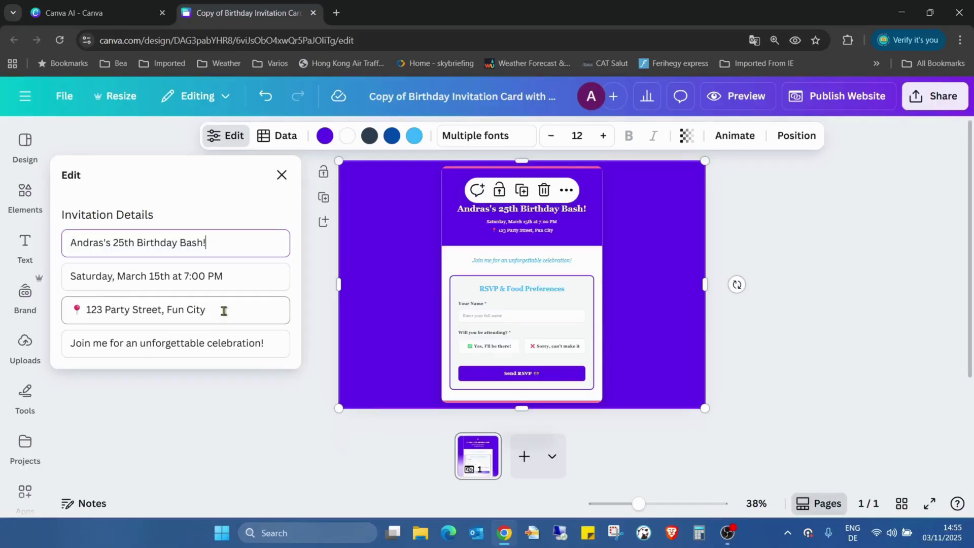
scroll(312, 313, down, 1)
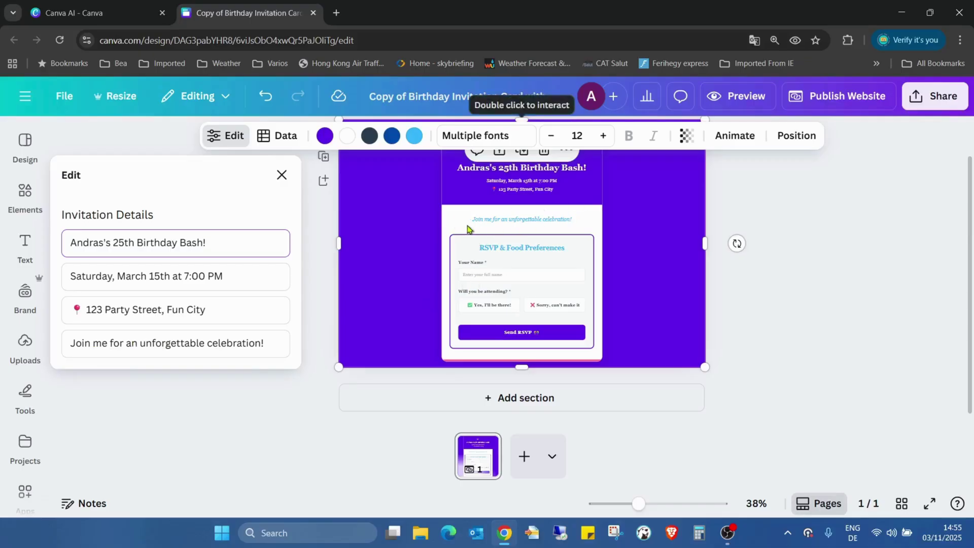
scroll(321, 276, up, 1)
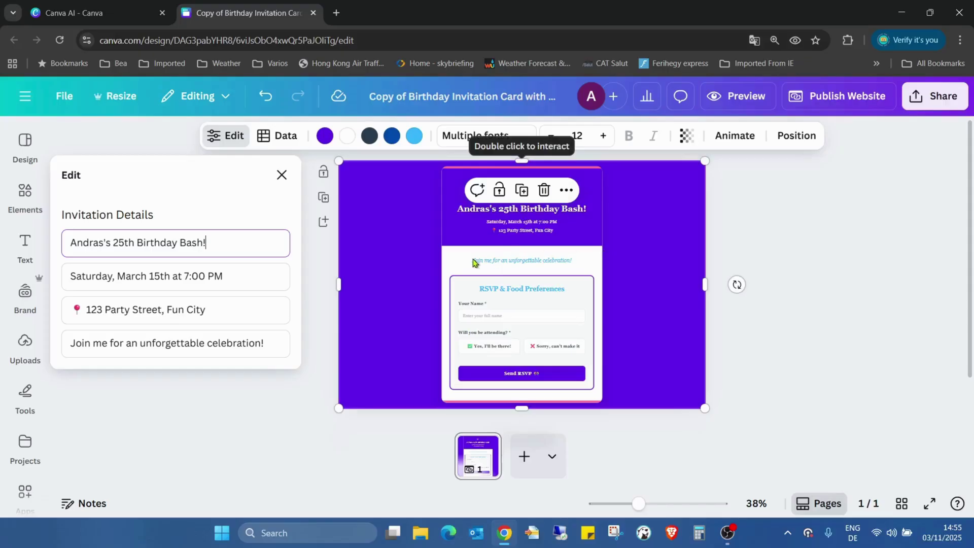
Open the connected Birthday Invitation RSVP sheet, review its column headers, then close it
click(286, 137)
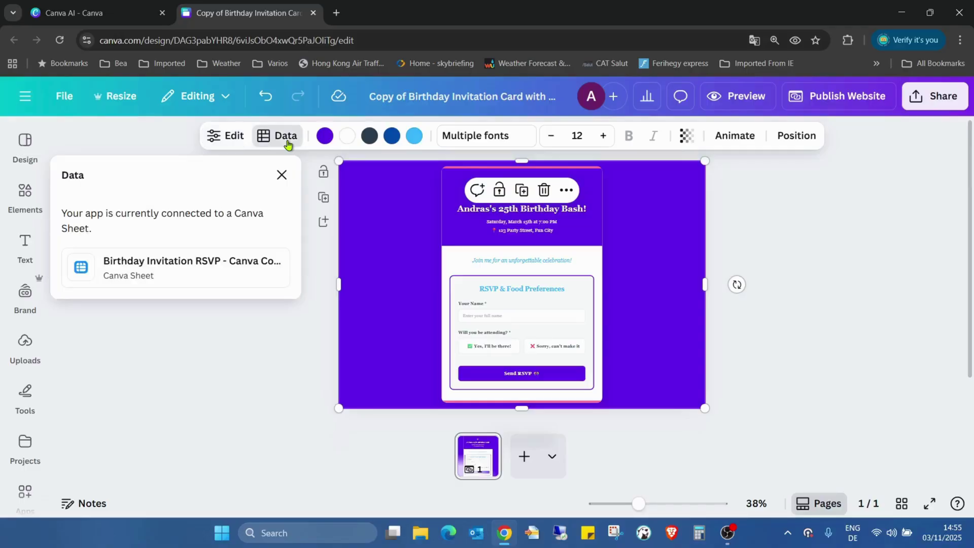
click(252, 278)
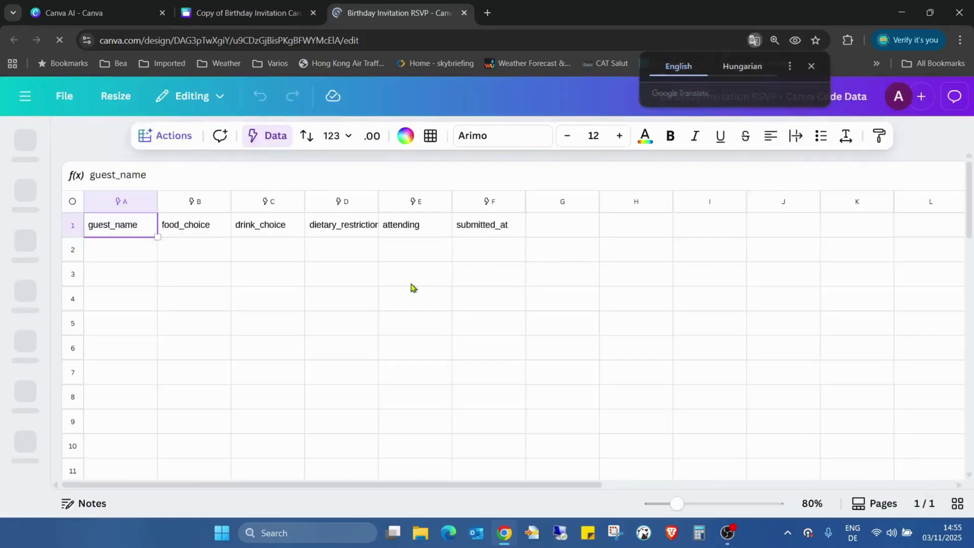
click(409, 282)
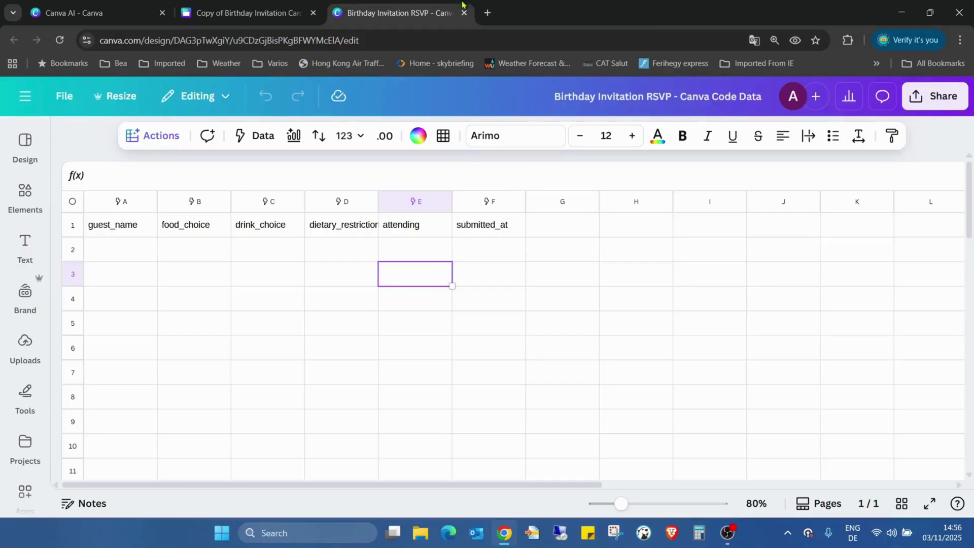
click(462, 17)
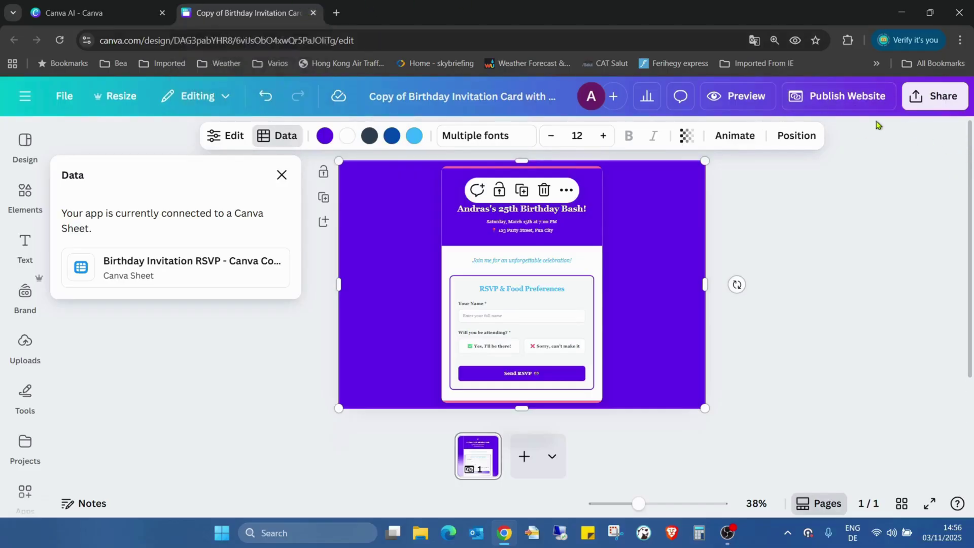
Publish the invitation design as a live site at copy-of-birthday-invitation-card-with-food-drink-options
click(845, 97)
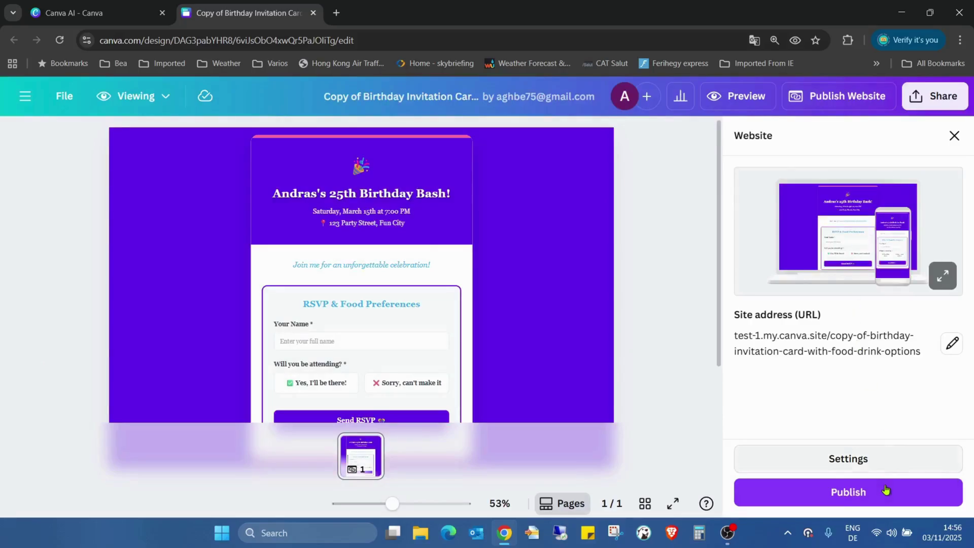
click(883, 503)
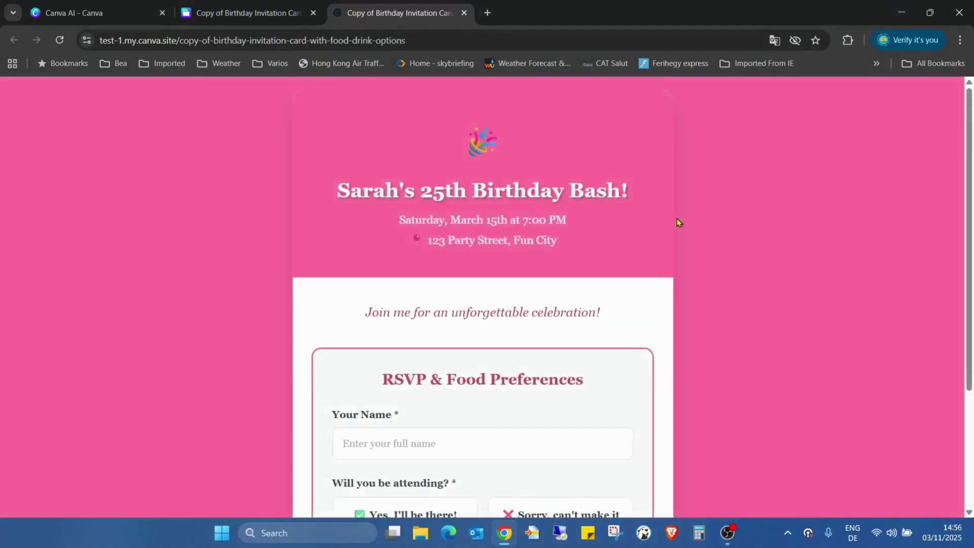
On the live invitation site, enter a guest name and confirm attendance in the RSVP form
scroll(641, 215, down, 3)
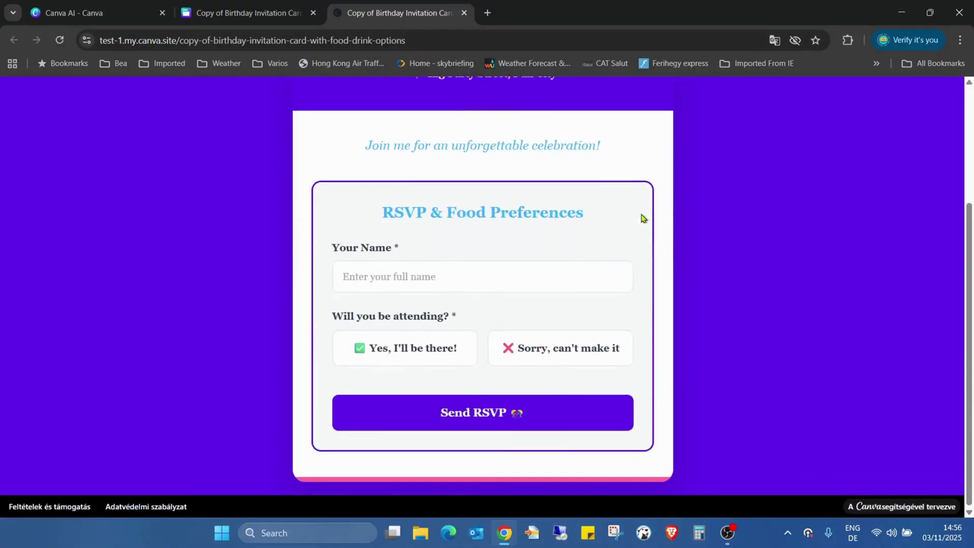
click(478, 279)
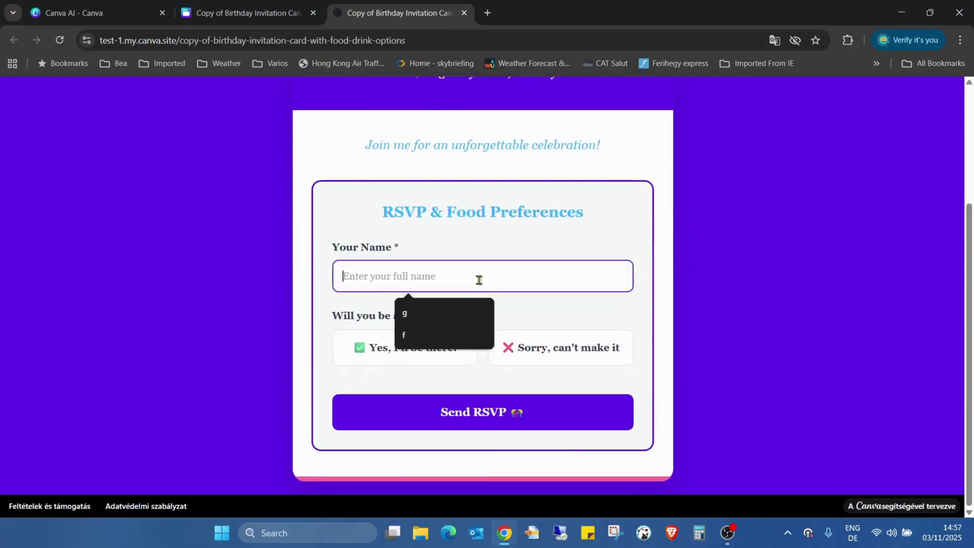
text(t)
click(452, 355)
scroll(595, 293, down, 2)
scroll(595, 293, down, 1)
Pick a food preference, enter 'nut' as the dietary restriction and send the test RSVP
click(393, 245)
click(505, 272)
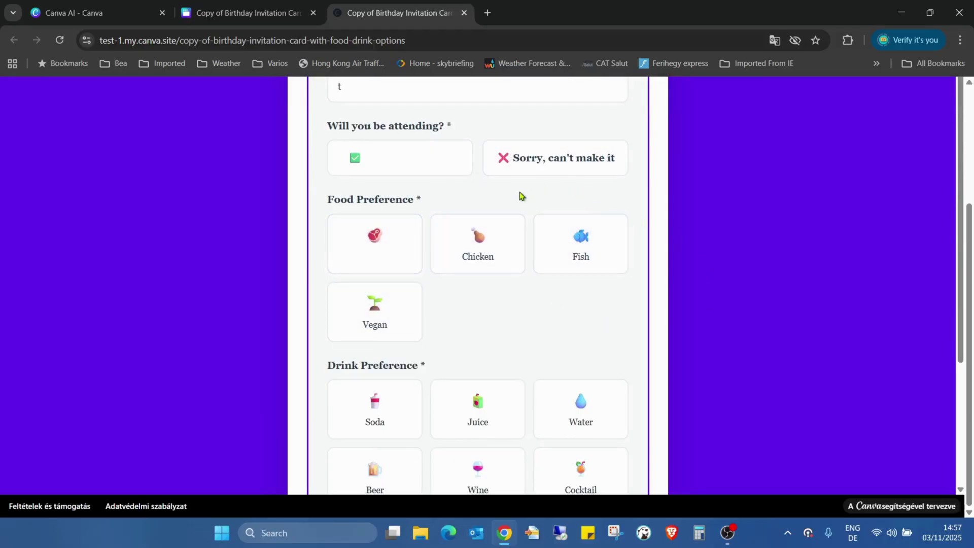
scroll(521, 195, down, 1)
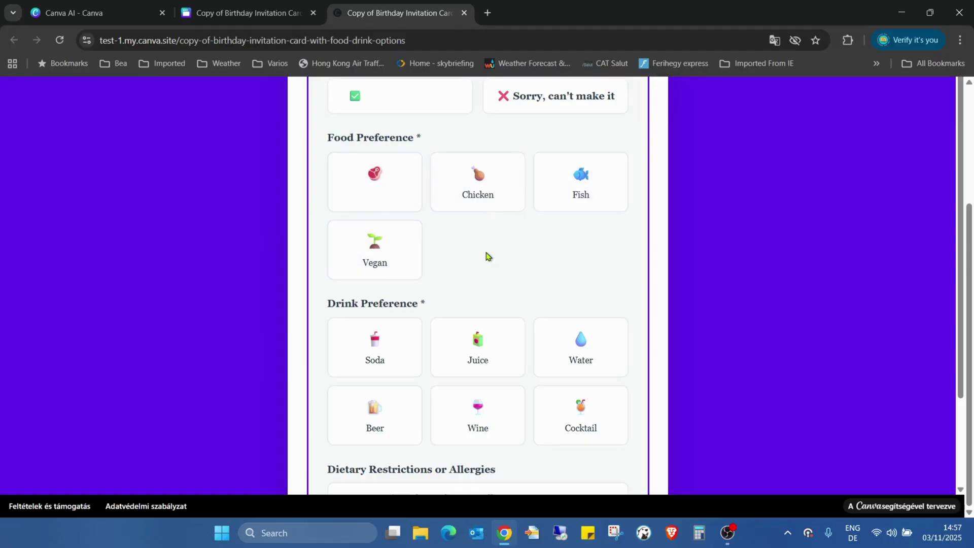
scroll(528, 203, down, 2)
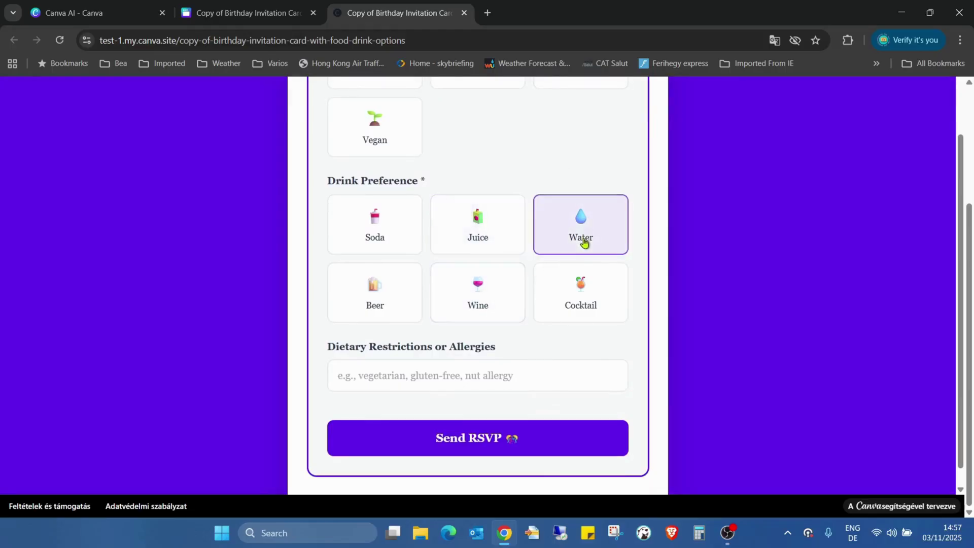
click(544, 391)
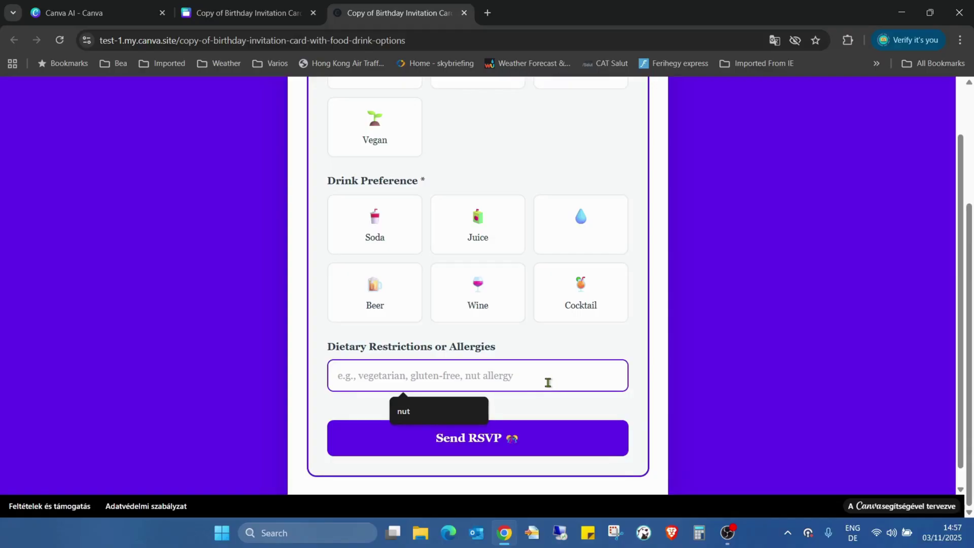
text(nut)
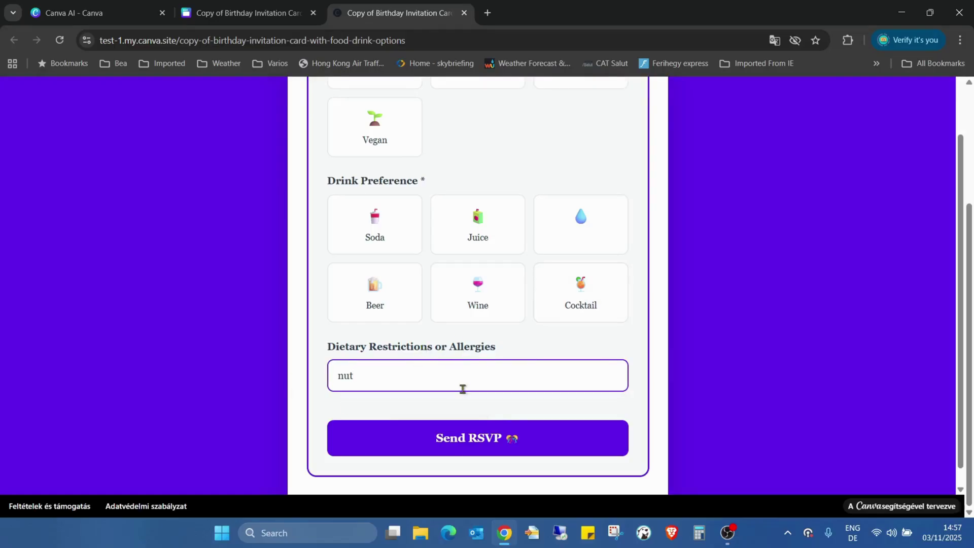
click(500, 439)
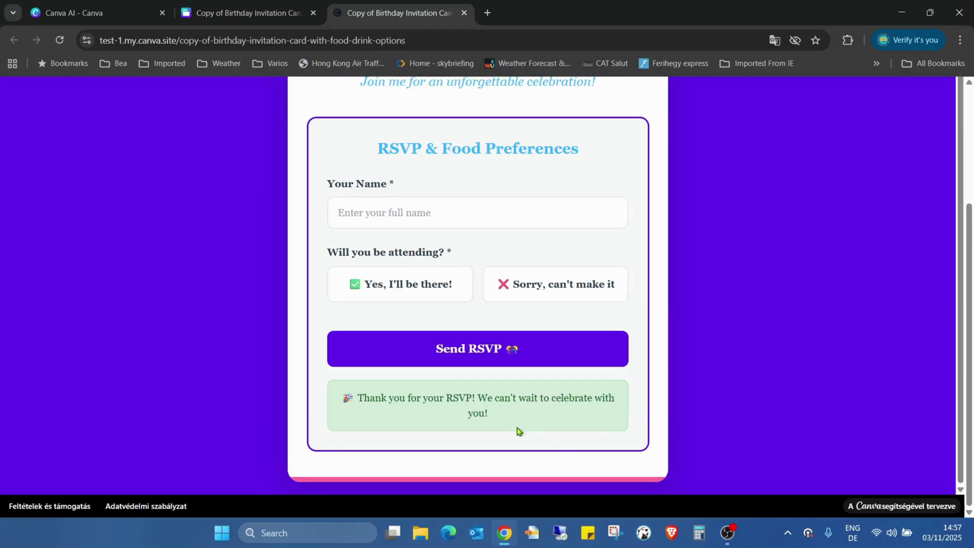
Close the live site tab, the website-is-live notice and the design to return to Version 3
scroll(563, 413, up, 2)
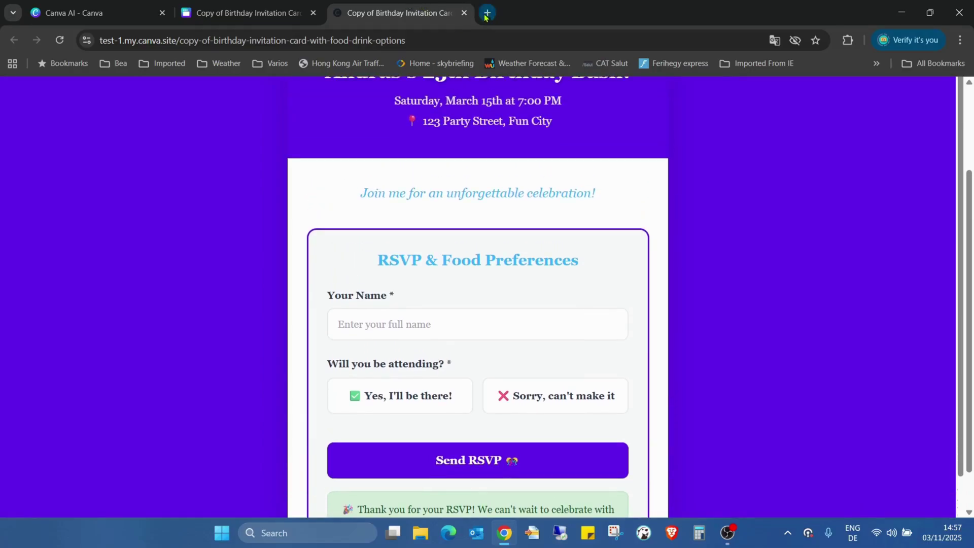
click(465, 13)
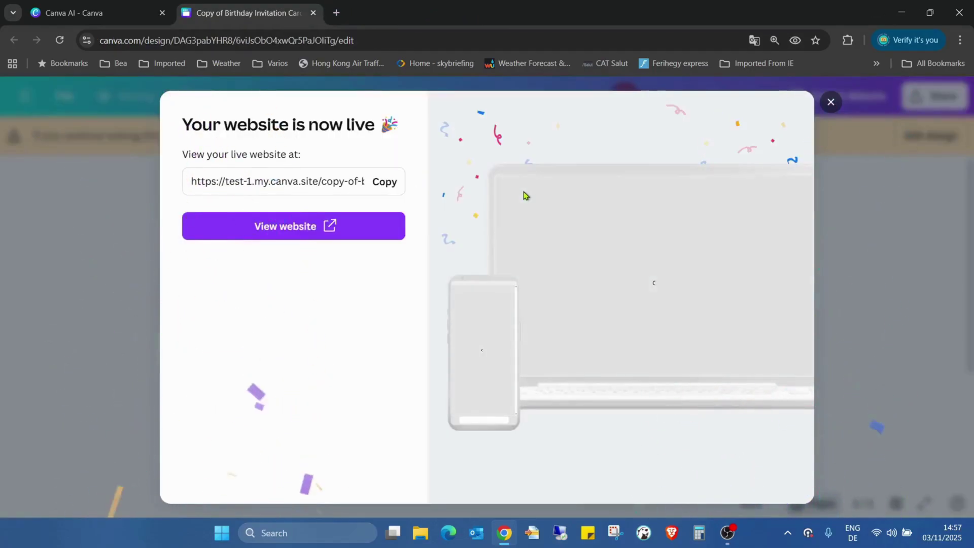
click(830, 103)
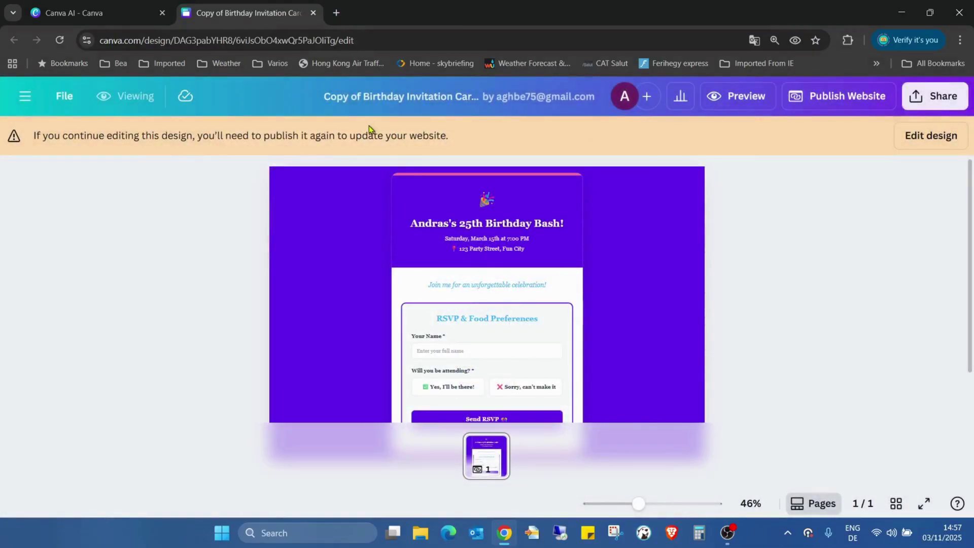
click(315, 14)
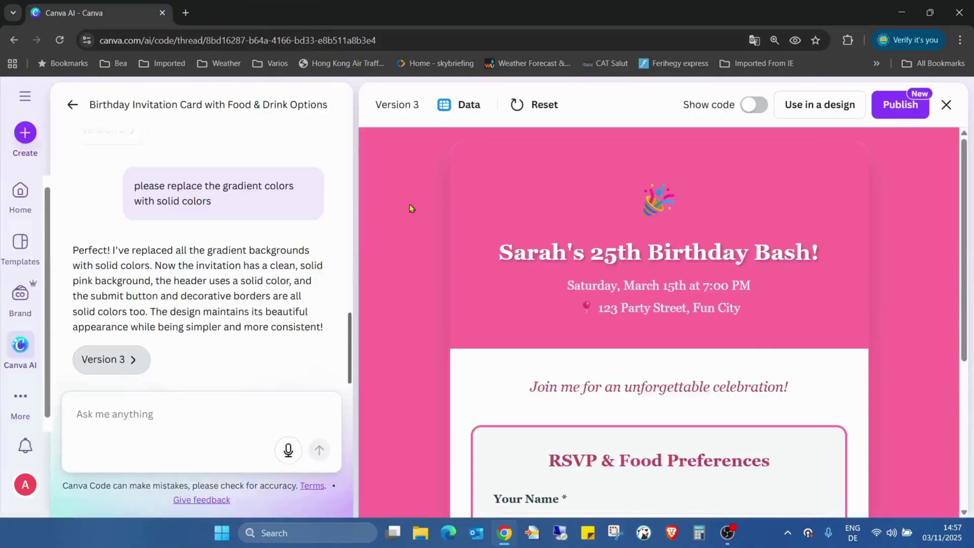
Open the Birthday Invitation RSVP v3 sheet, inspect the still-empty row 2 cells, then close it
click(470, 106)
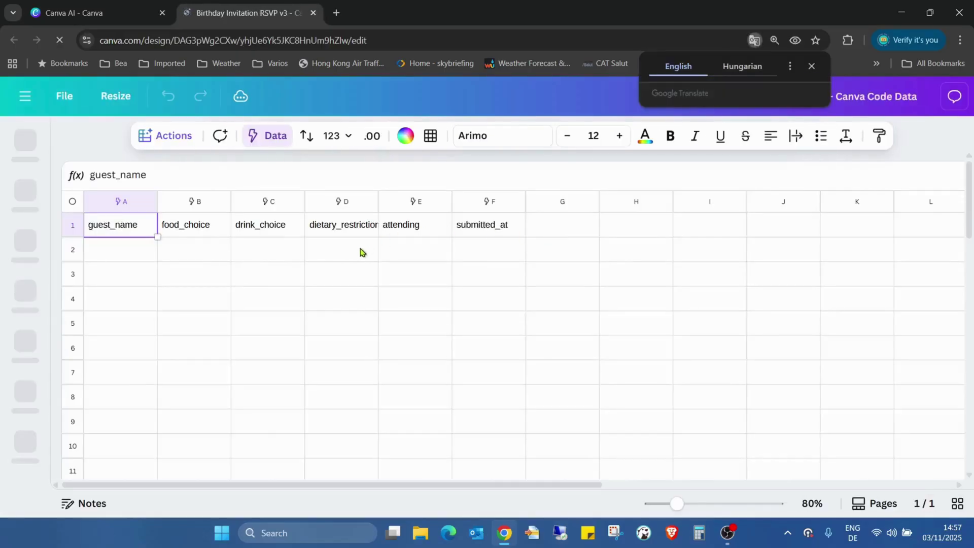
click(341, 274)
click(109, 250)
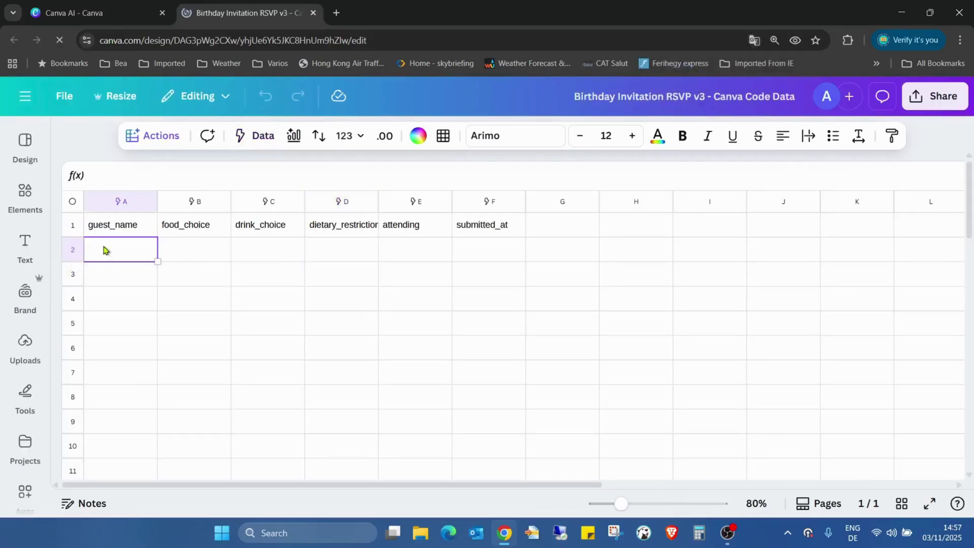
click(213, 247)
click(321, 259)
click(531, 257)
click(481, 268)
click(280, 269)
click(92, 248)
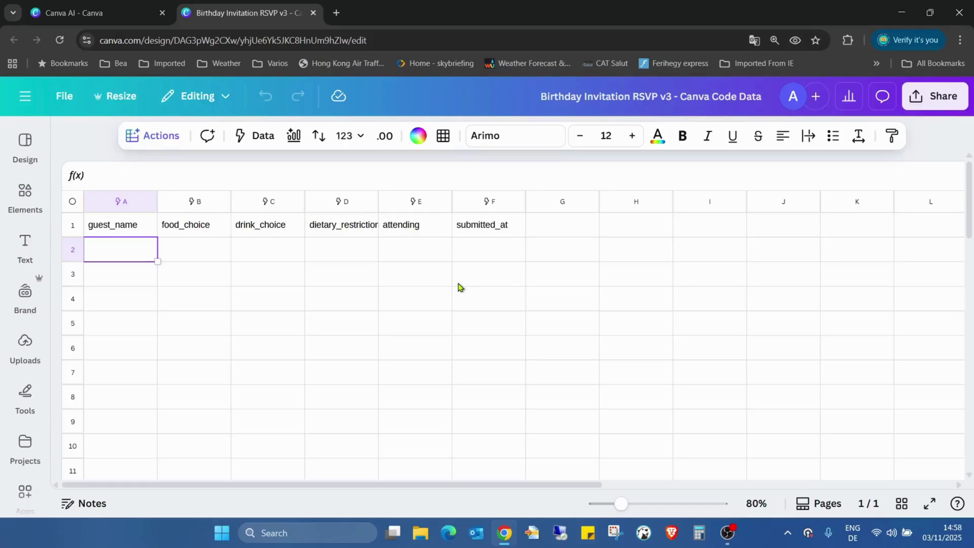
click(313, 13)
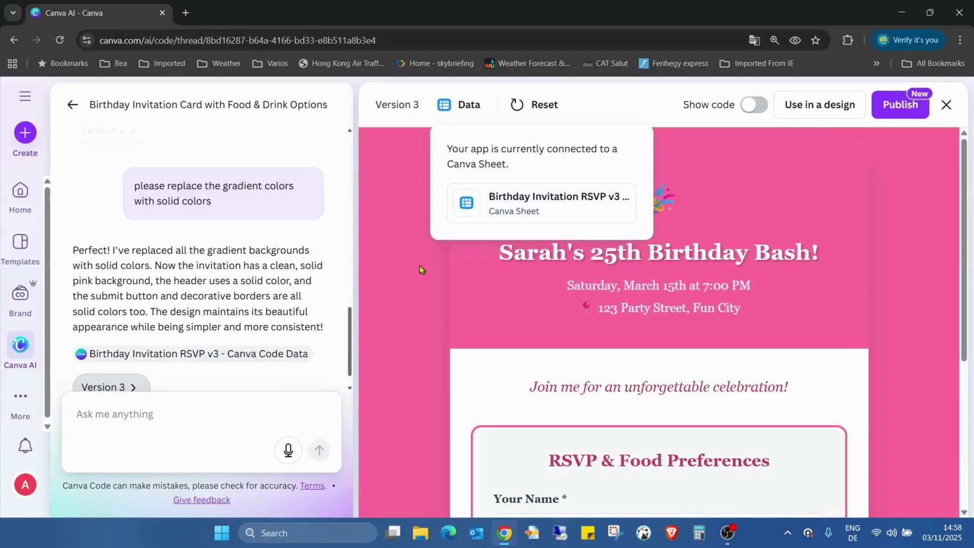
Publish Version 3 from code at test-1.my.canva.site/birthday-invitation-rsvp
click(916, 106)
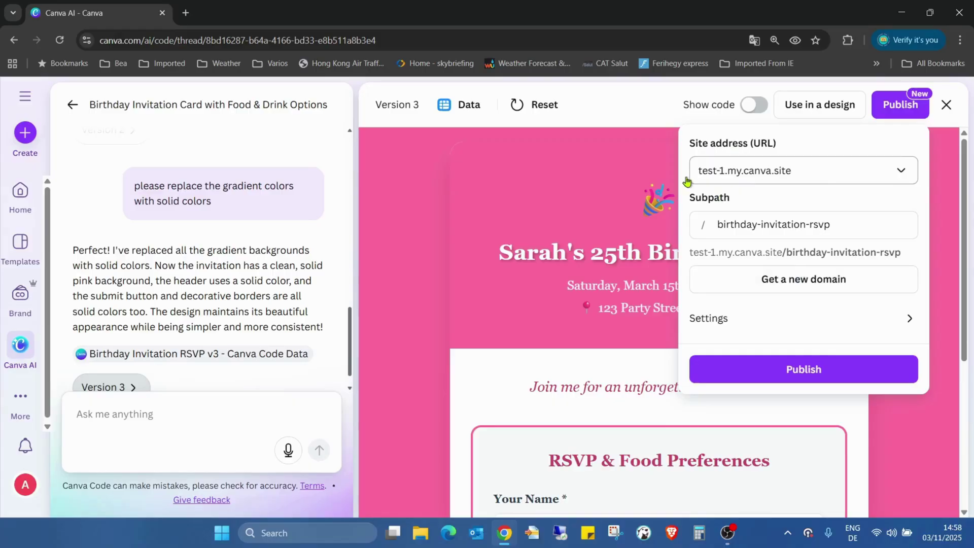
click(784, 371)
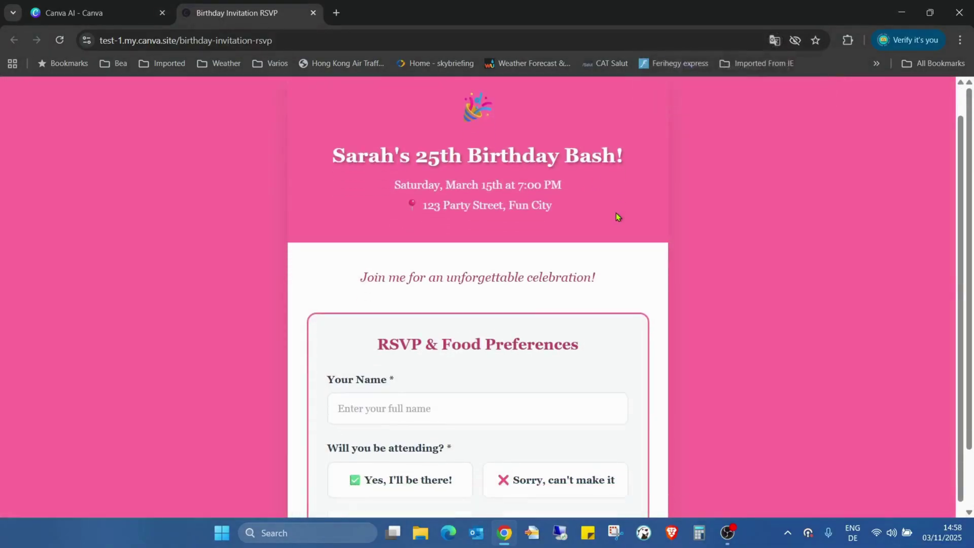
Send a test RSVP with a guest name, attending Yes, Fish for food and Juice to drink
scroll(617, 216, down, 1)
scroll(548, 168, up, 2)
scroll(558, 178, down, 2)
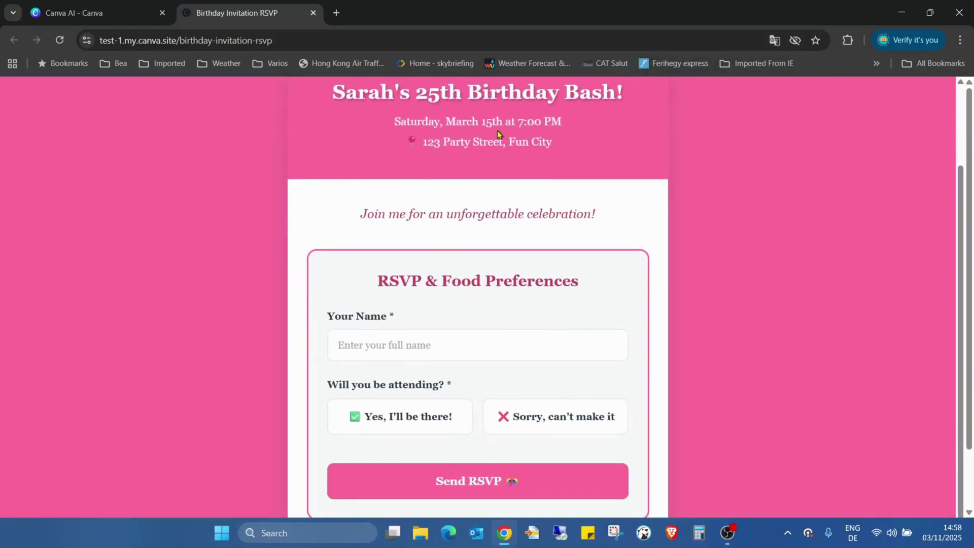
click(538, 346)
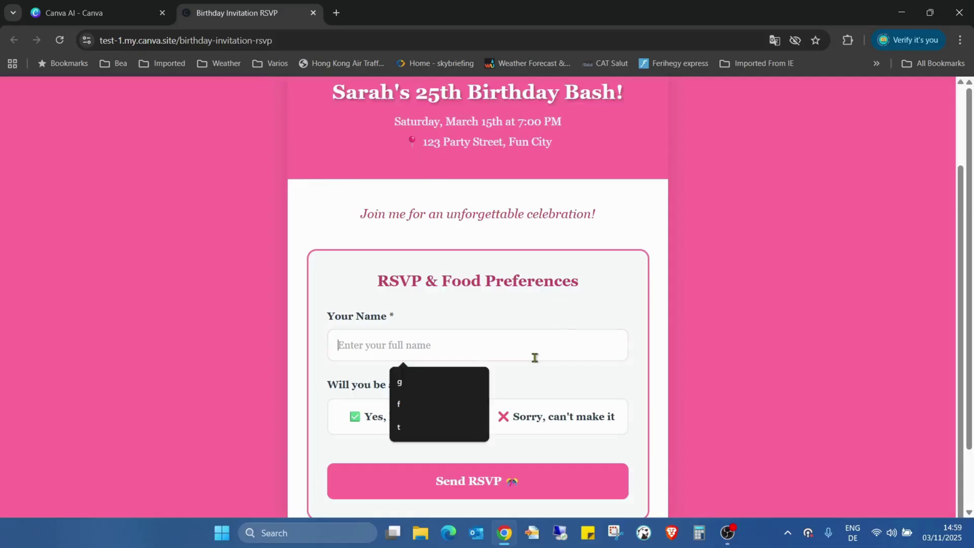
text(z)
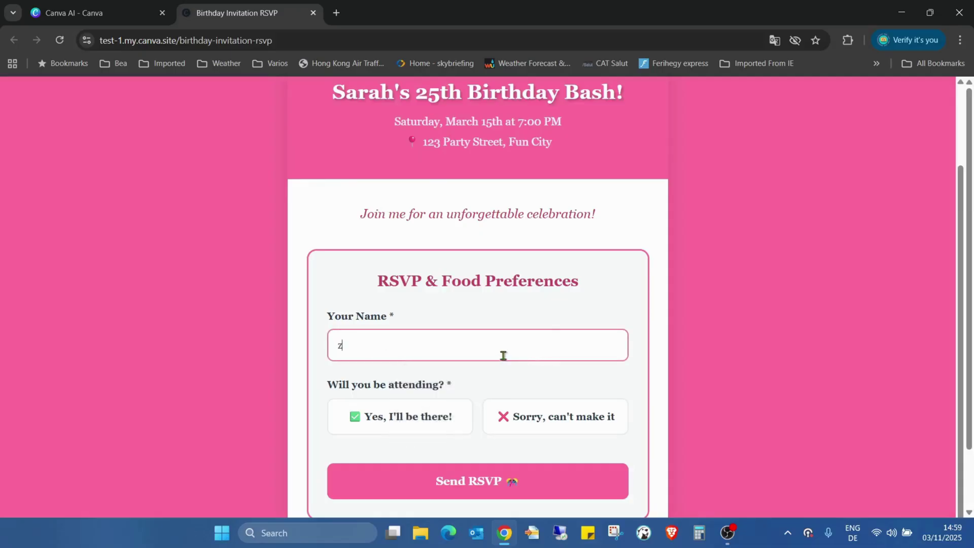
click(430, 413)
scroll(569, 282, down, 5)
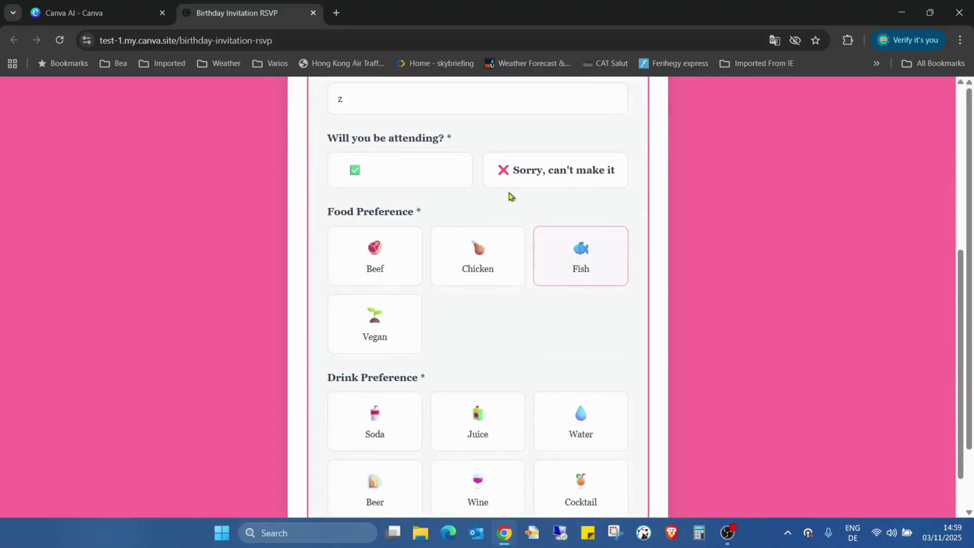
click(609, 264)
scroll(610, 264, down, 3)
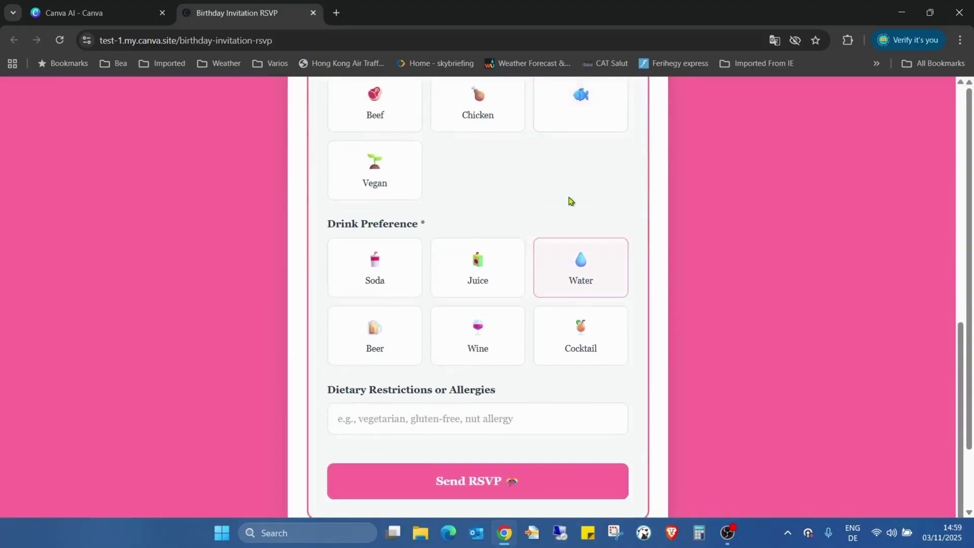
click(478, 263)
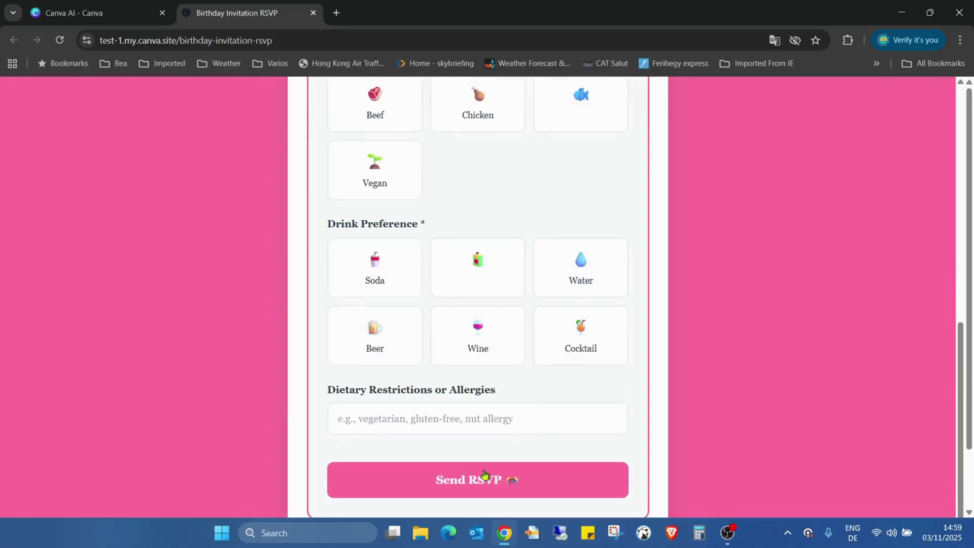
click(497, 462)
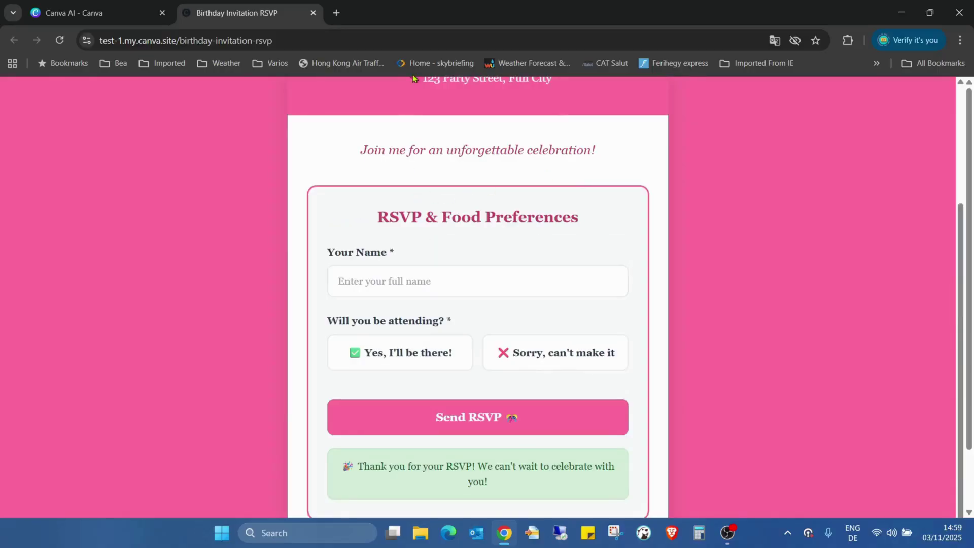
Close the live site and its notice, then open the connected RSVP sheet
click(314, 12)
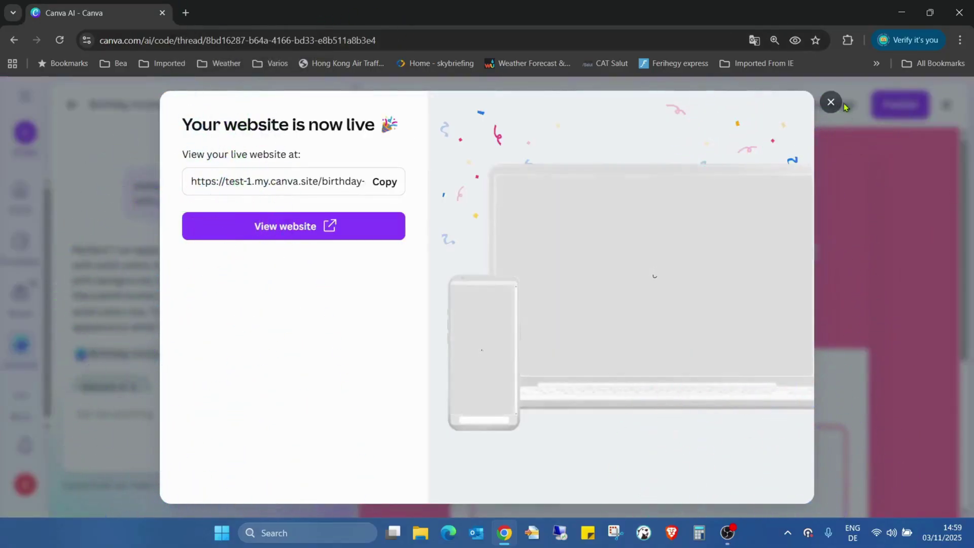
click(831, 102)
click(453, 104)
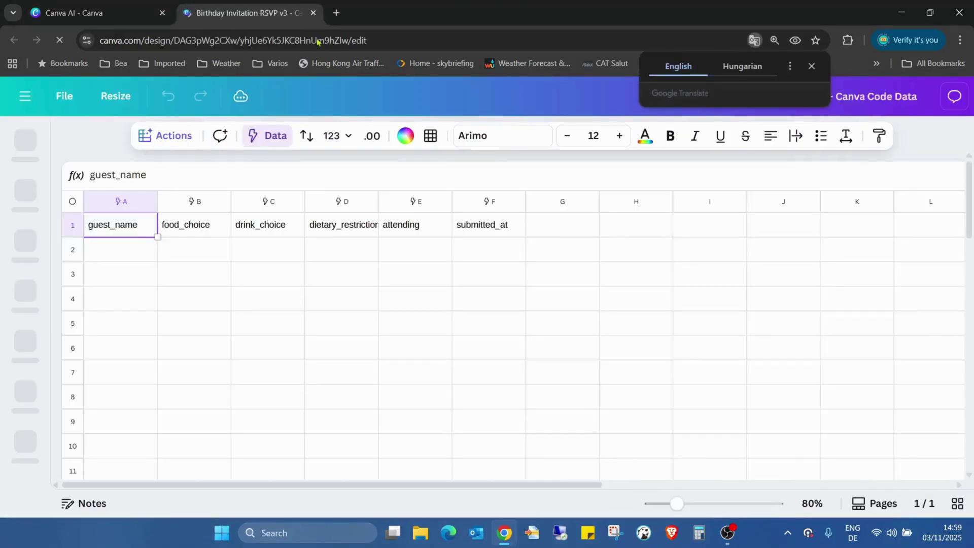
click(242, 366)
Refresh the sheet data so the fish, juice, TRUE response fills row 2
click(447, 299)
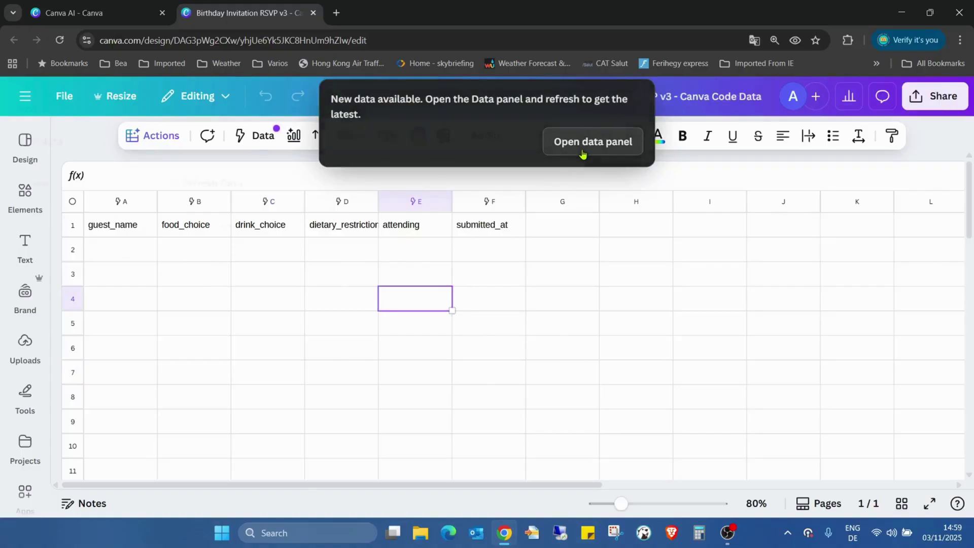
click(587, 153)
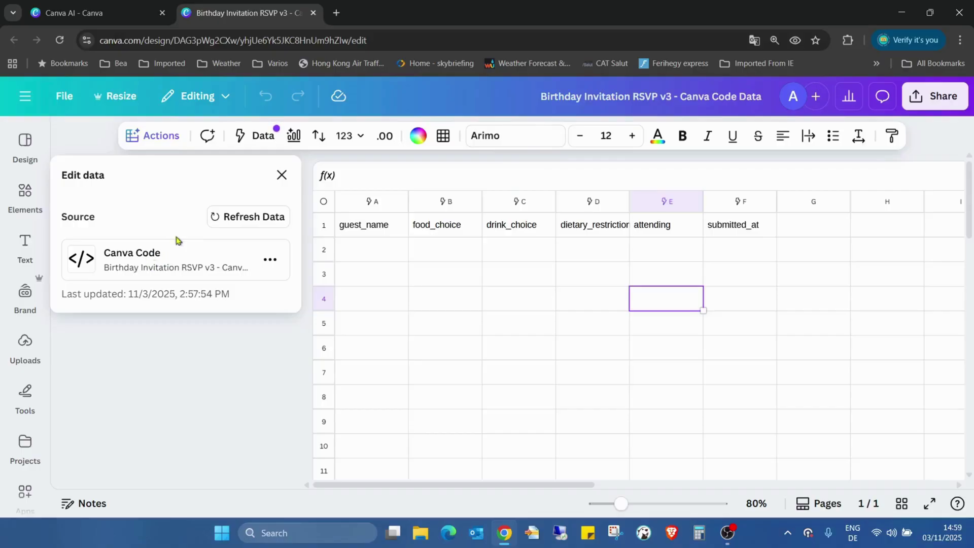
click(223, 217)
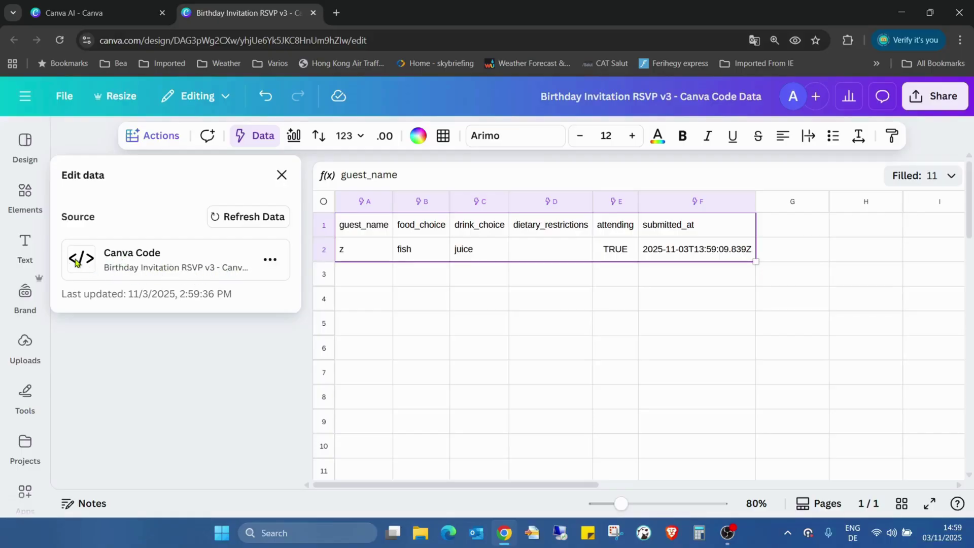
click(272, 267)
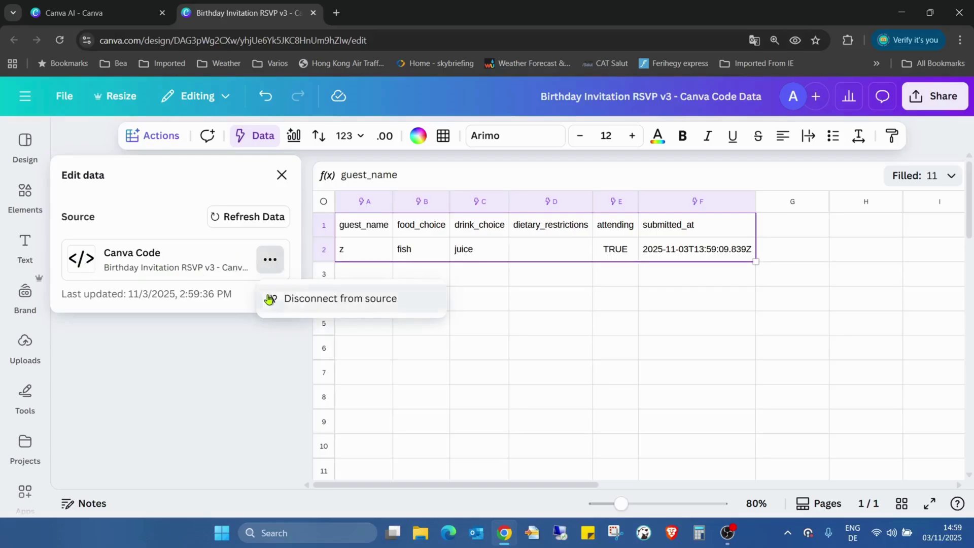
click(181, 199)
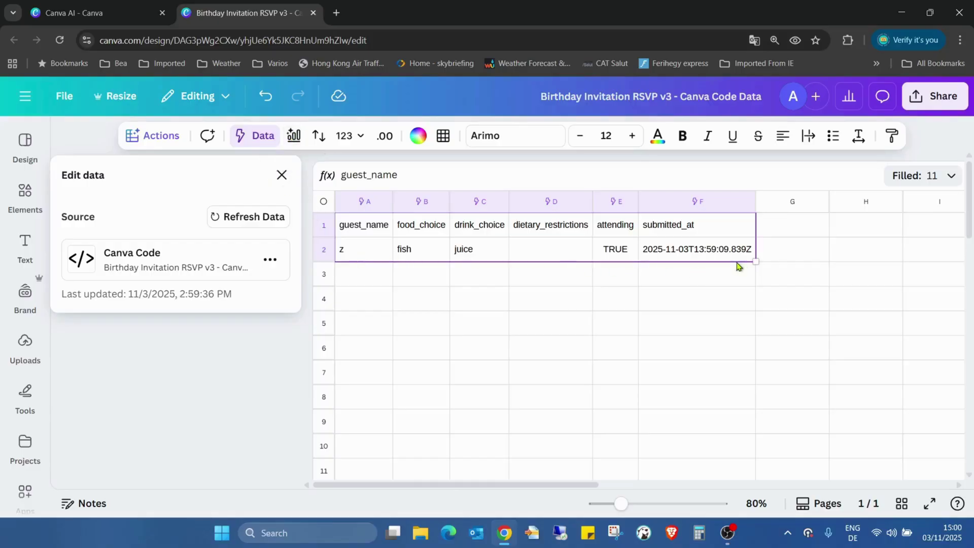
Insert a stacked bar chart of the responses from Magic Charts, move it, then delete it
click(293, 135)
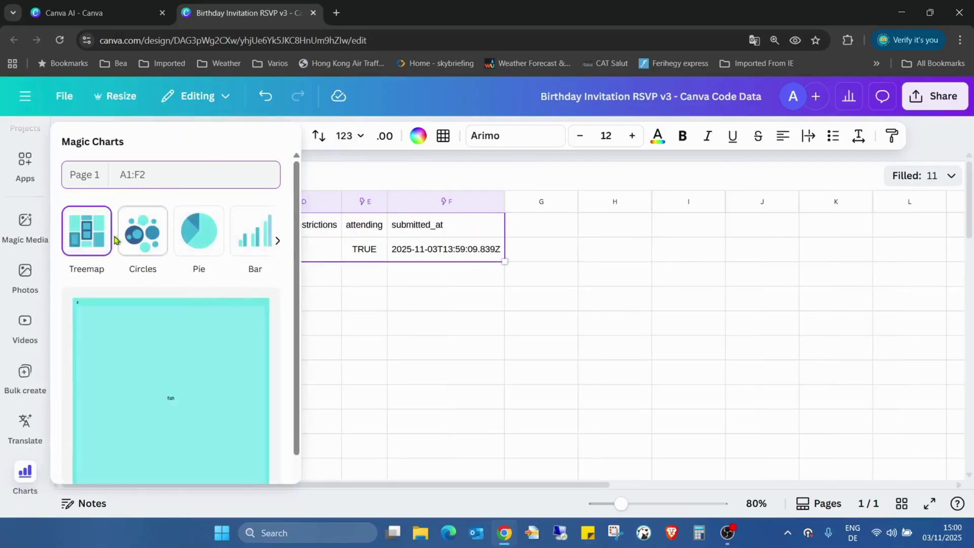
click(198, 242)
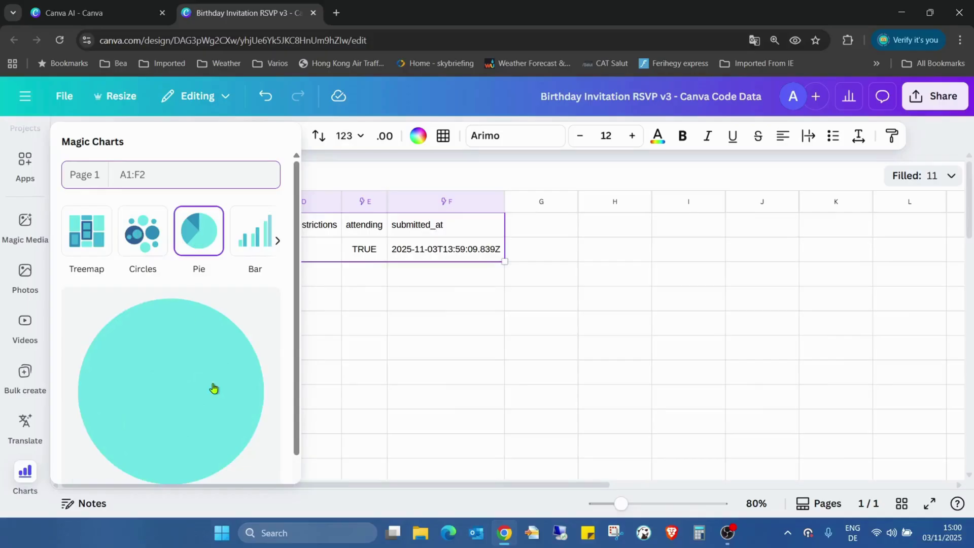
scroll(224, 365, down, 1)
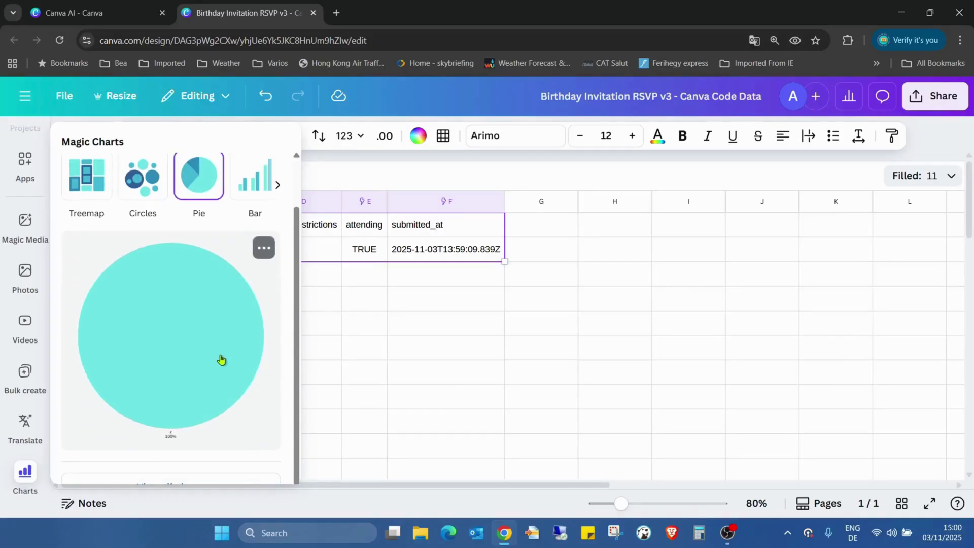
click(277, 185)
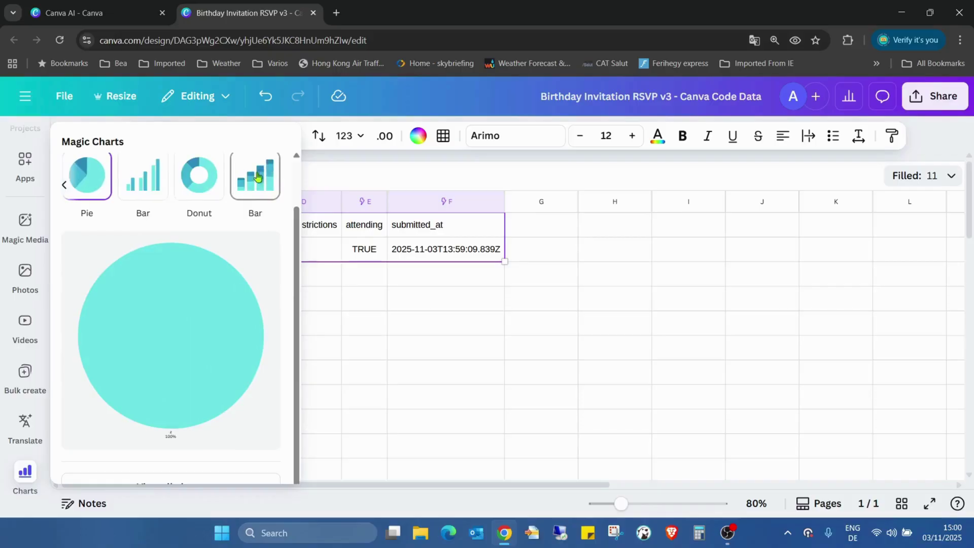
click(261, 180)
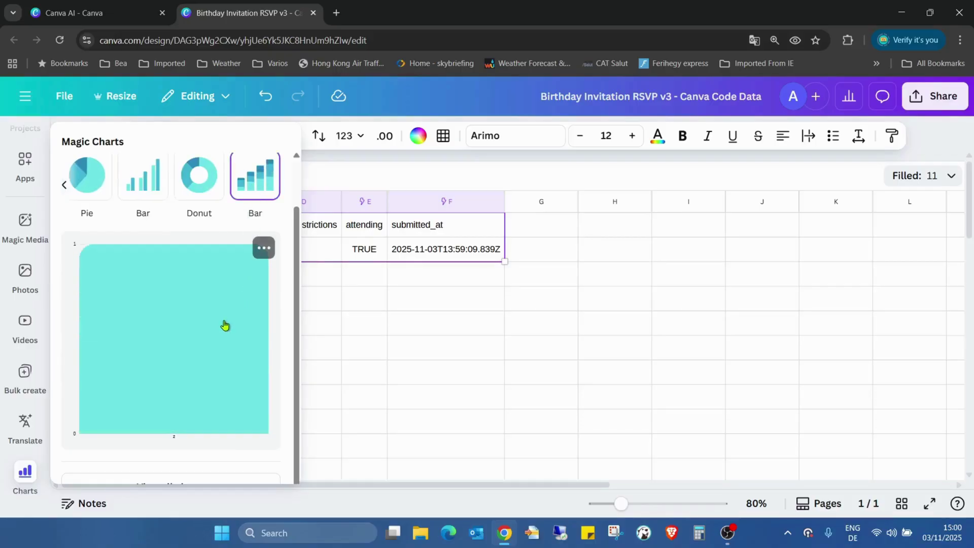
click(210, 308)
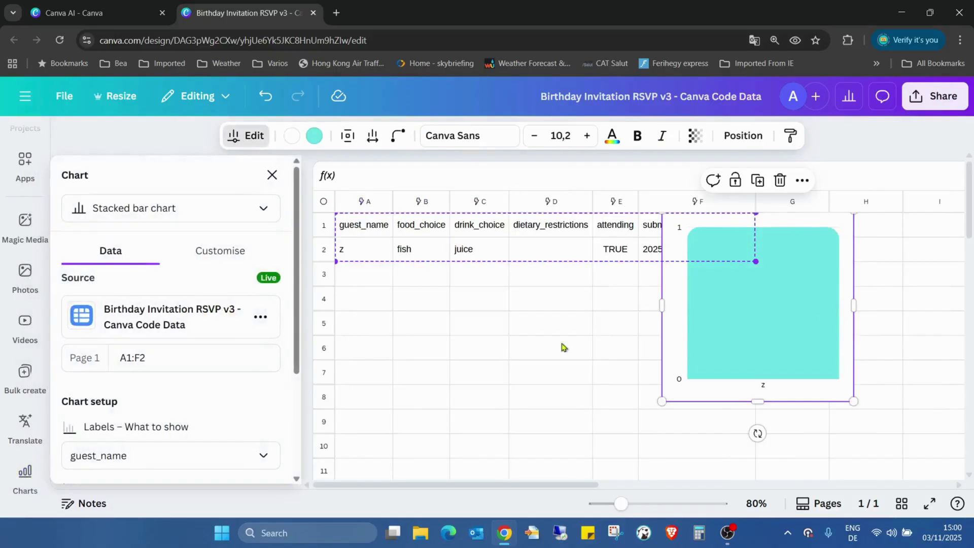
drag(783, 281, 856, 285)
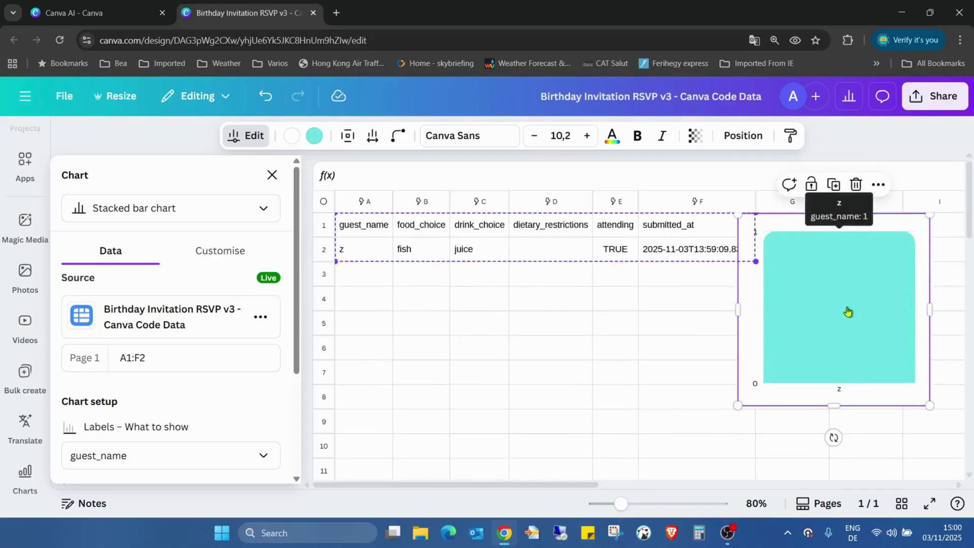
key(Delete)
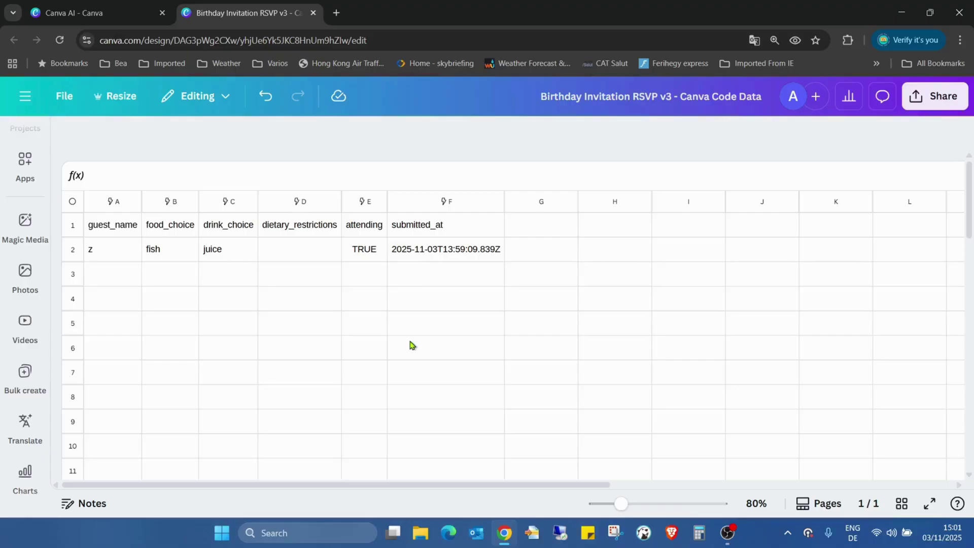
click(223, 248)
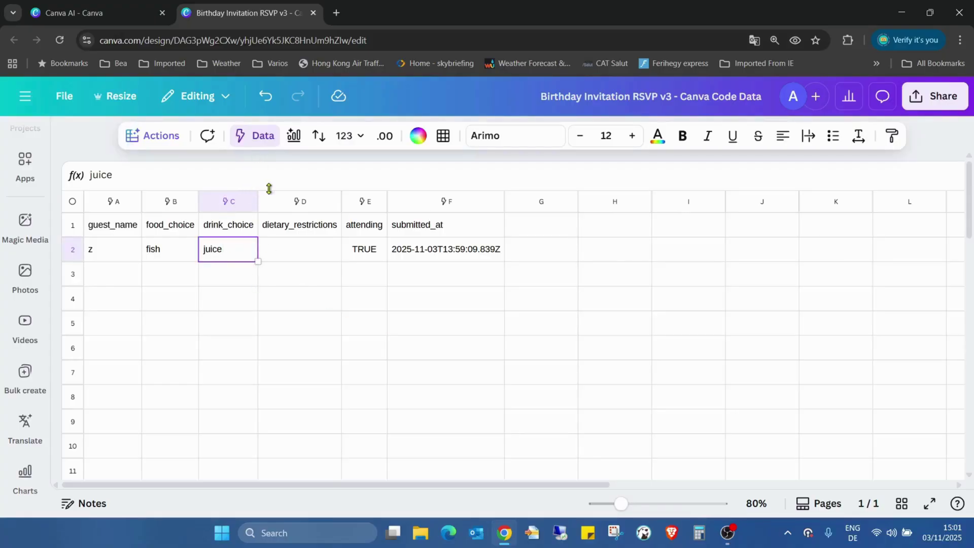